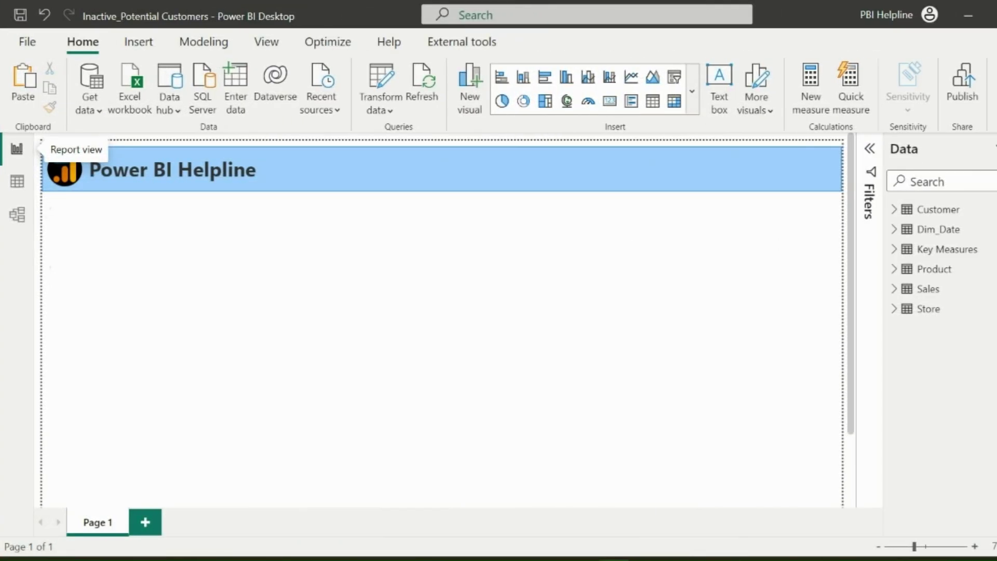
- Review the table relationships, then place an empty matrix on the report page
{"action": "left_click", "coordinate": [17, 215]}
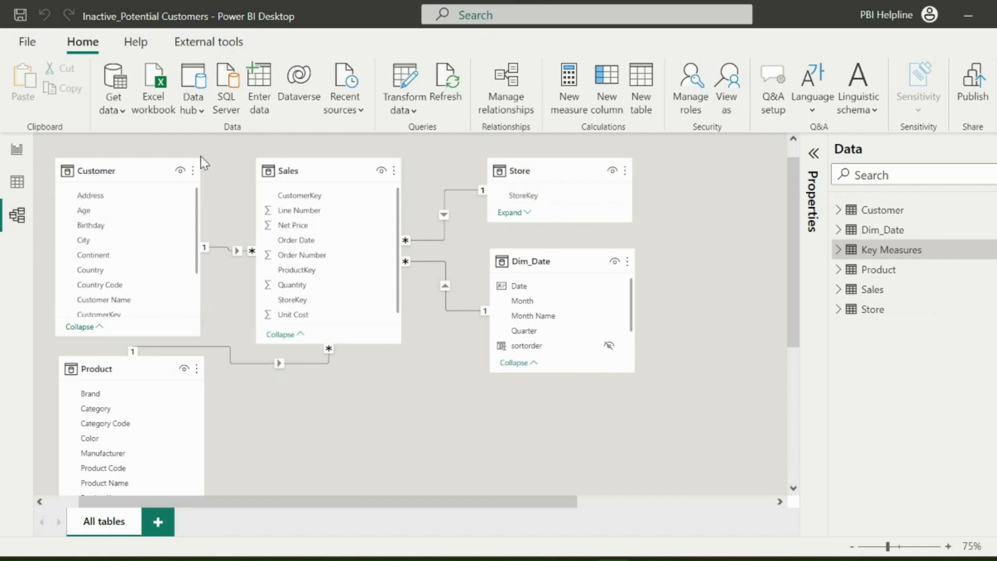
{"action": "left_click", "coordinate": [17, 149]}
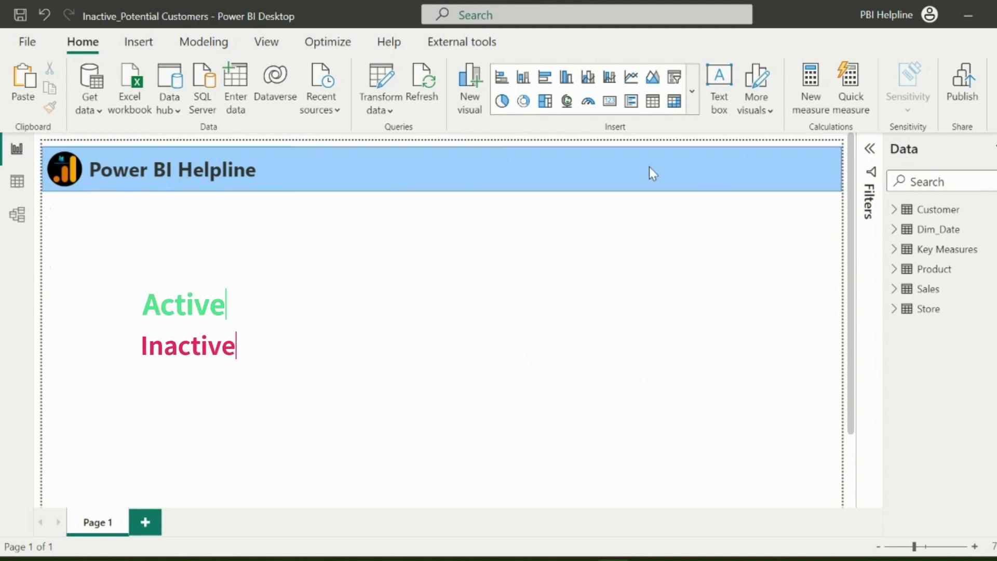
{"action": "left_click", "coordinate": [674, 101]}
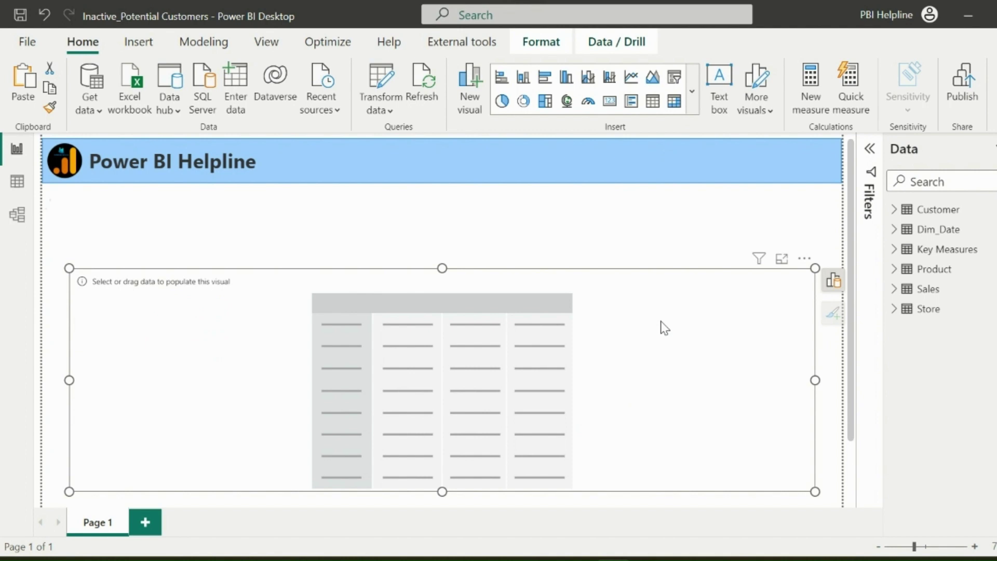
{"action": "left_click", "coordinate": [834, 281]}
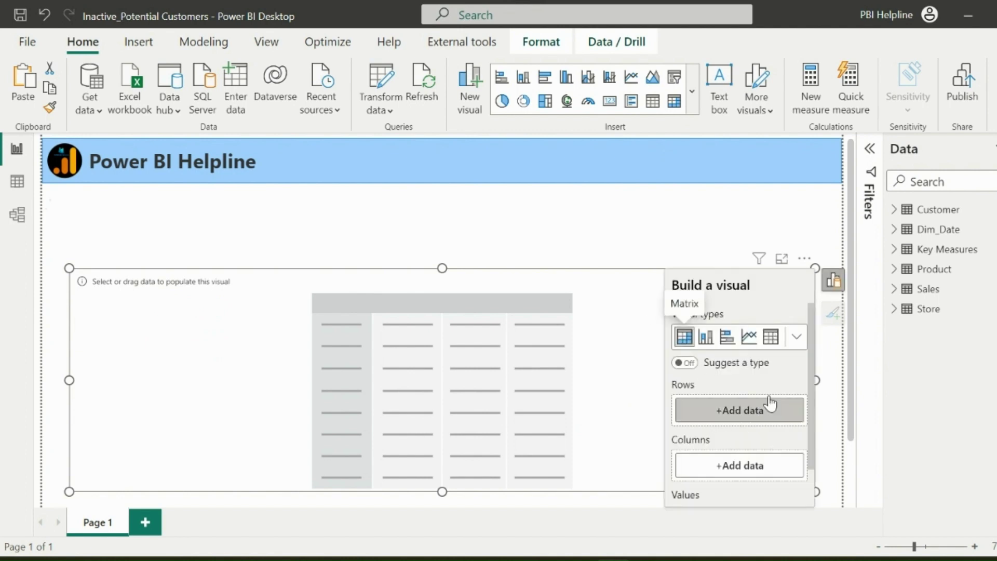
{"action": "left_click", "coordinate": [893, 210]}
- Add CustomerKey, Customer Name, Country, City and Age from Customer to the matrix rows
{"action": "left_click_drag", "start_coordinate": [961, 390], "coordinate": [748, 415]}
{"action": "left_click_drag", "start_coordinate": [961, 368], "coordinate": [738, 439]}
{"action": "left_click_drag", "start_coordinate": [968, 330], "coordinate": [744, 467]}
{"action": "left_click_drag", "start_coordinate": [955, 289], "coordinate": [742, 494]}
{"action": "left_click_drag", "start_coordinate": [956, 249], "coordinate": [723, 469]}
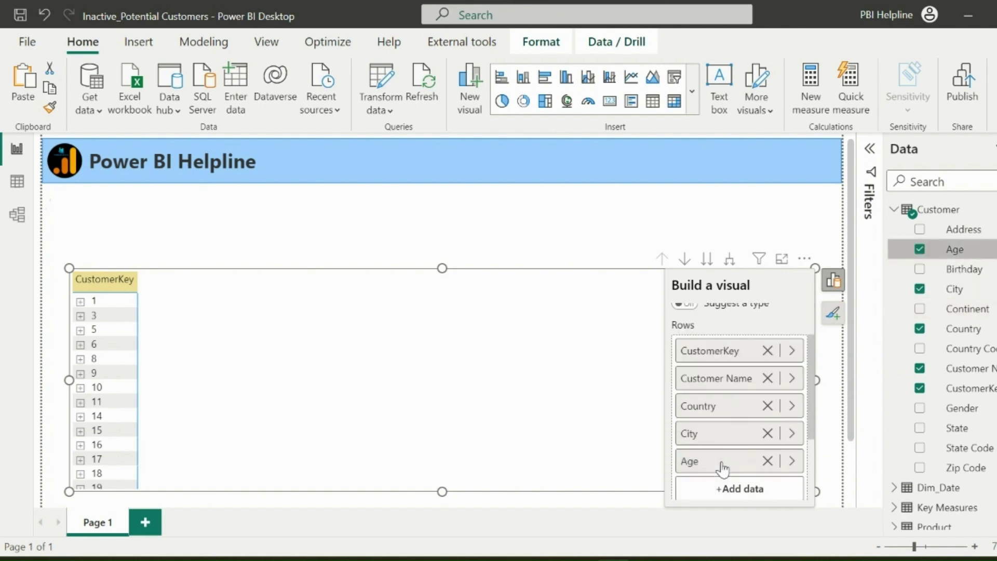
{"action": "scroll", "coordinate": [723, 469], "scroll_direction": "up", "scroll_amount": 1}
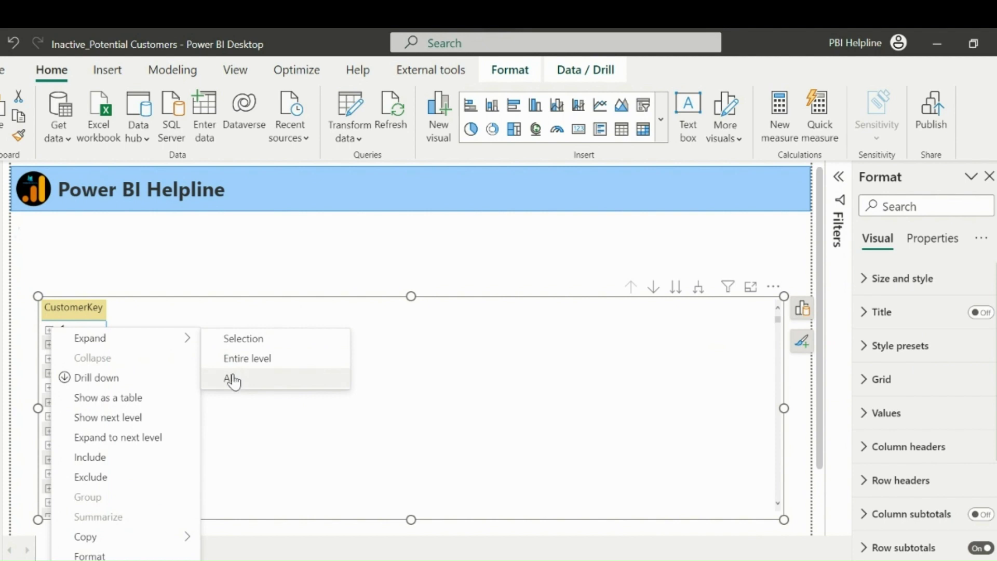
- Expand all matrix row levels and turn off the +/- icons
{"action": "left_click", "coordinate": [266, 352]}
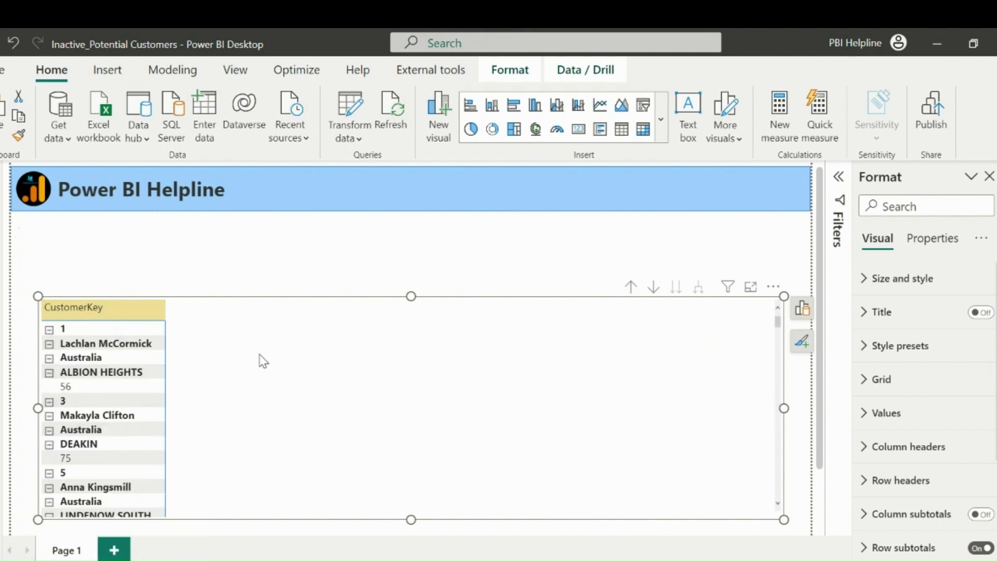
{"action": "left_click", "coordinate": [803, 341]}
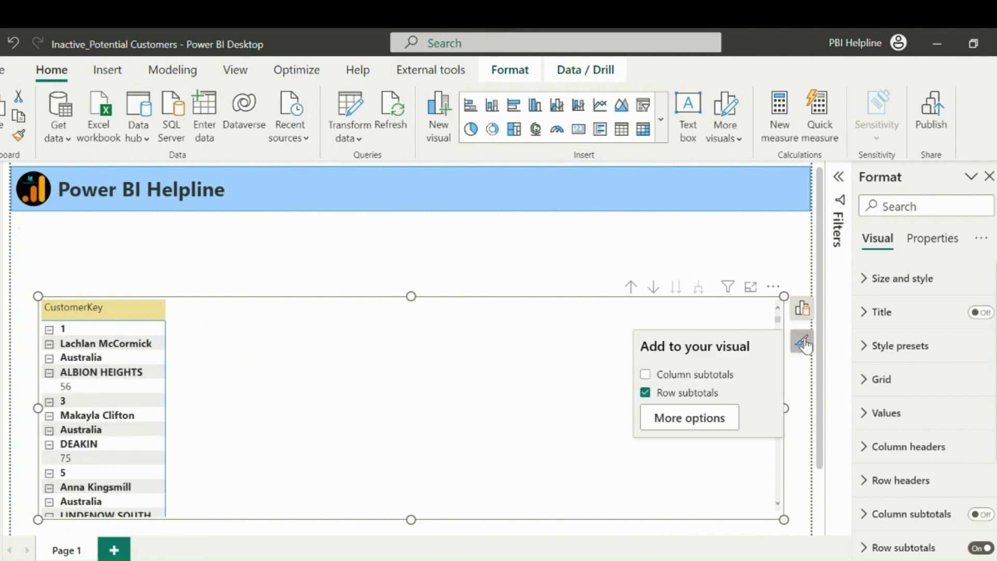
{"action": "left_click", "coordinate": [678, 424]}
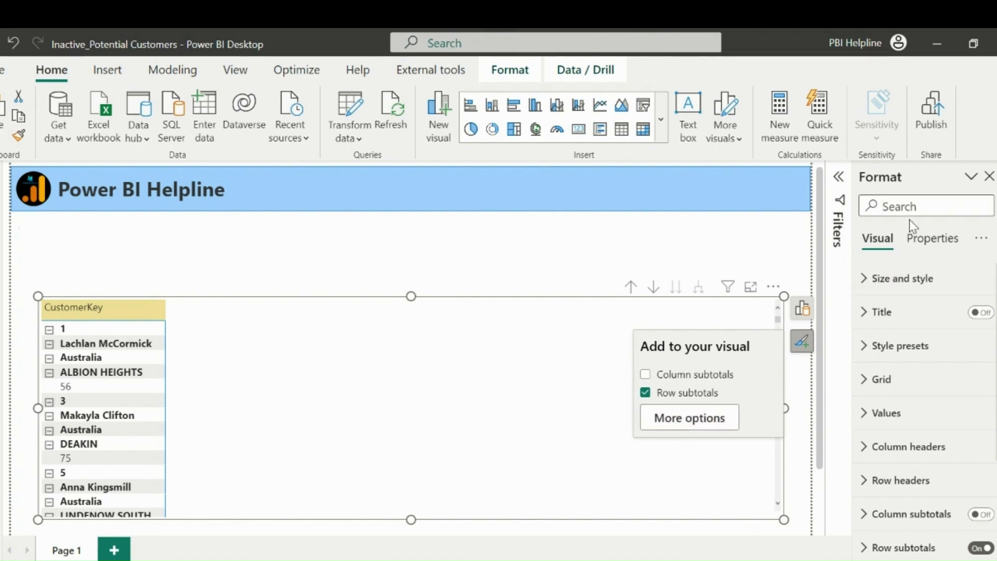
{"action": "type", "text": "+"}
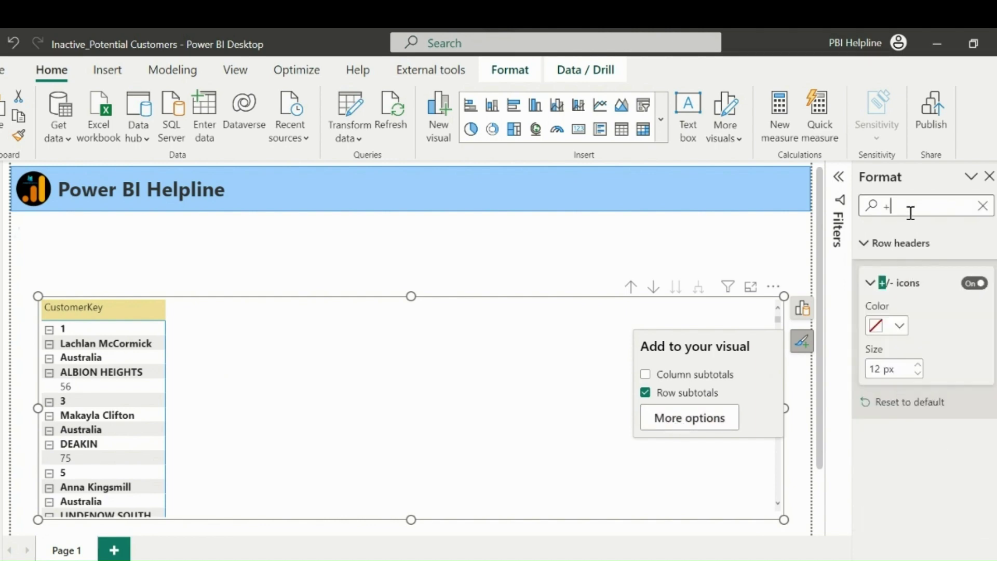
{"action": "left_click", "coordinate": [975, 283]}
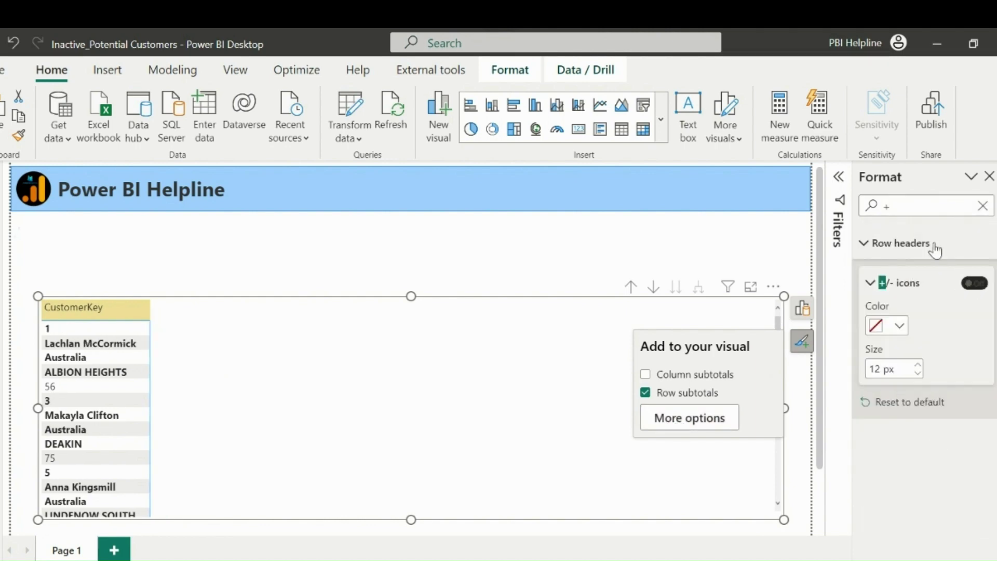
- Turn off the matrix's stepped layout so the fields become side-by-side columns
{"action": "left_click", "coordinate": [908, 209]}
{"action": "type", "text": "step"}
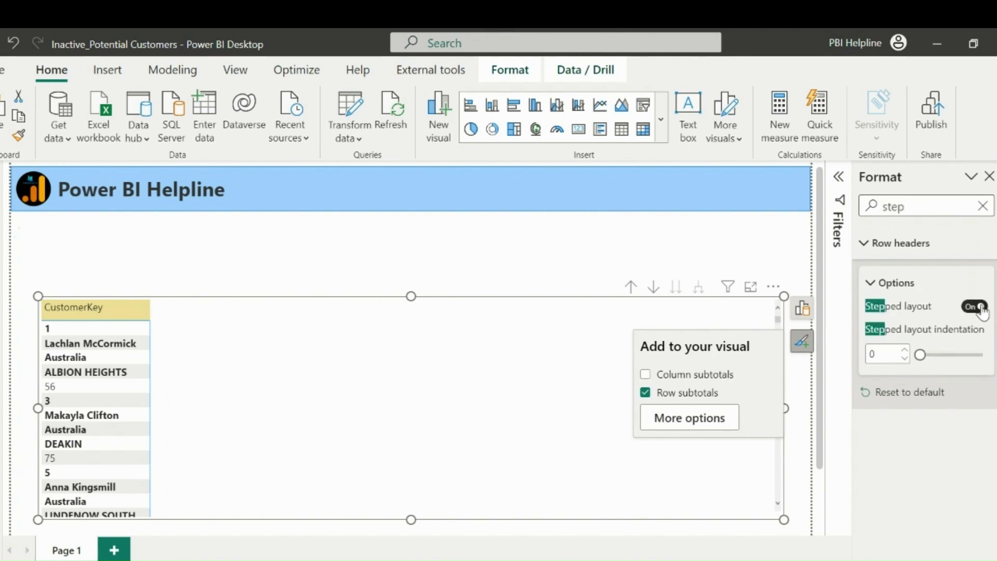
{"action": "left_click", "coordinate": [977, 308]}
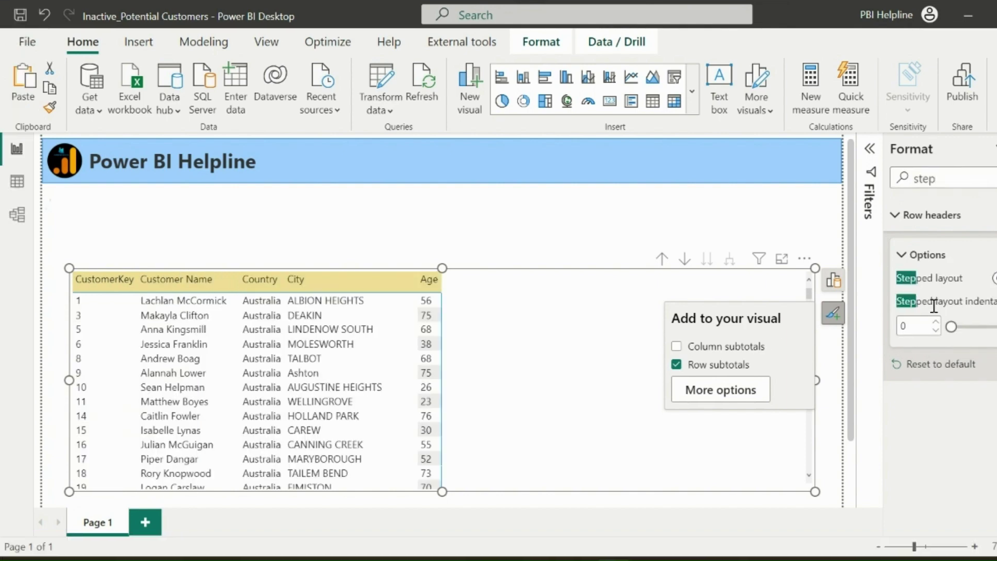
- Add a slicer using Dim_Date Year-Month as its field
{"action": "left_click", "coordinate": [682, 219]}
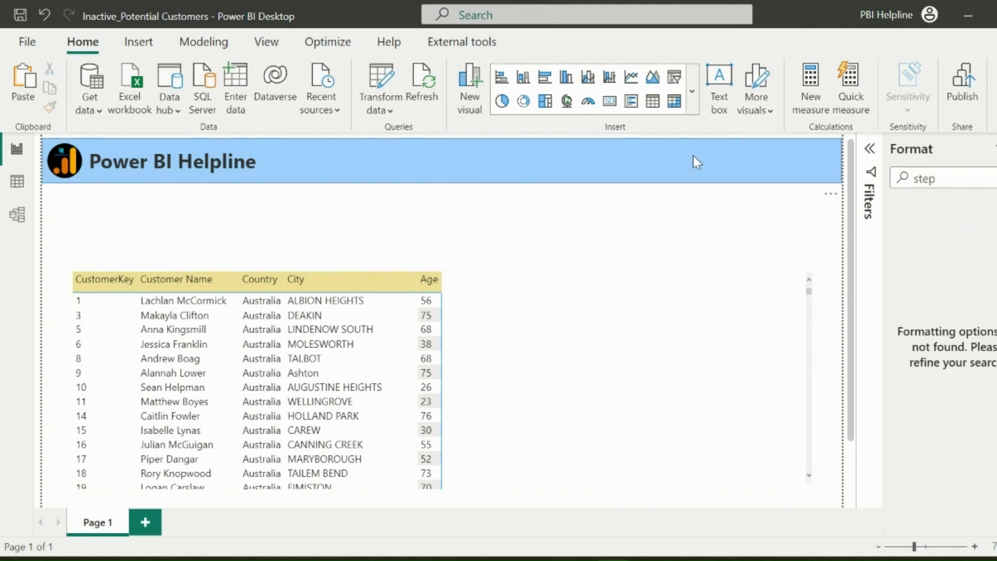
{"action": "left_click", "coordinate": [692, 91]}
{"action": "scroll", "coordinate": [650, 337], "scroll_direction": "down", "scroll_amount": 5}
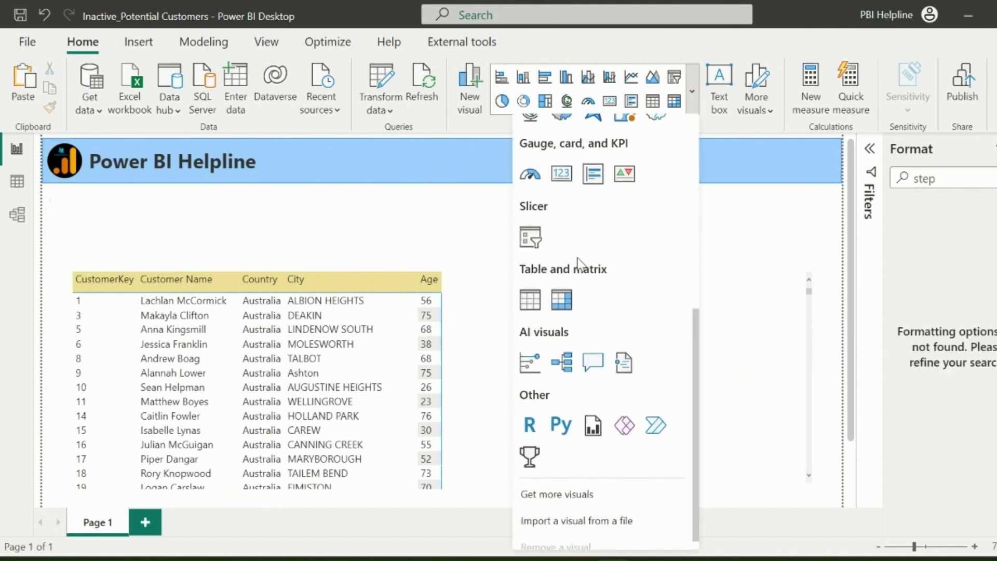
{"action": "left_click", "coordinate": [531, 237]}
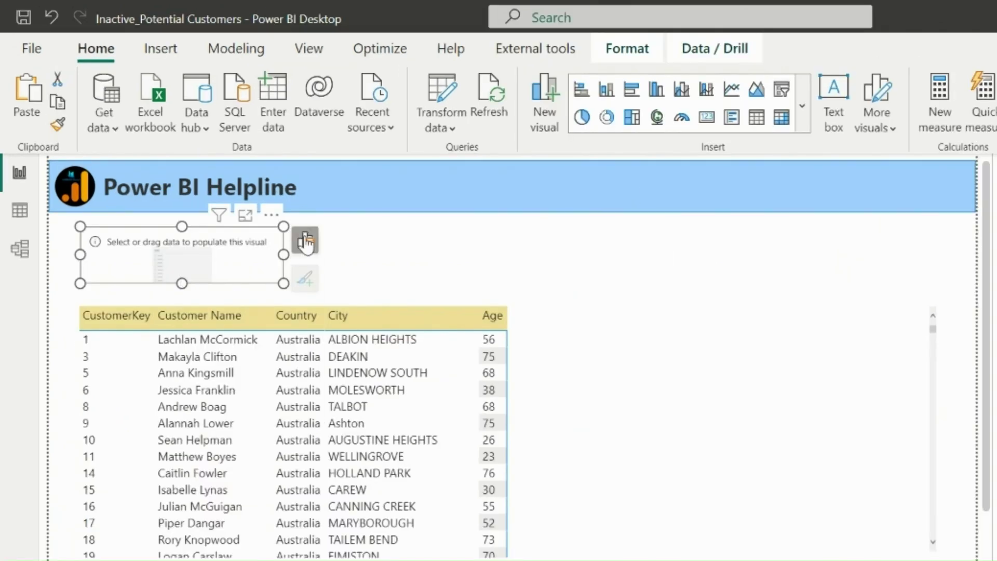
{"action": "left_click", "coordinate": [305, 240]}
{"action": "left_click", "coordinate": [432, 395]}
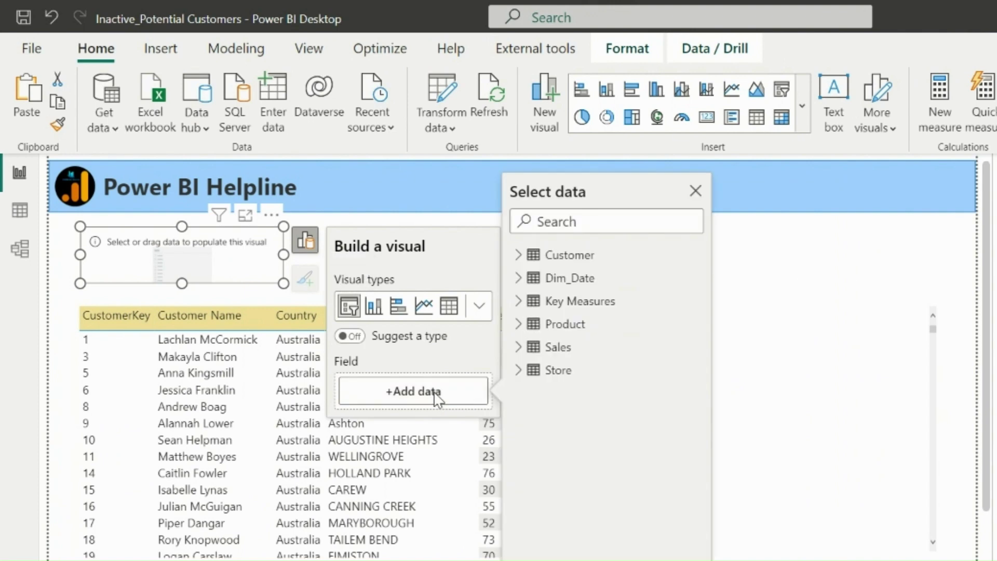
{"action": "left_click", "coordinate": [519, 279]}
{"action": "left_click", "coordinate": [571, 416]}
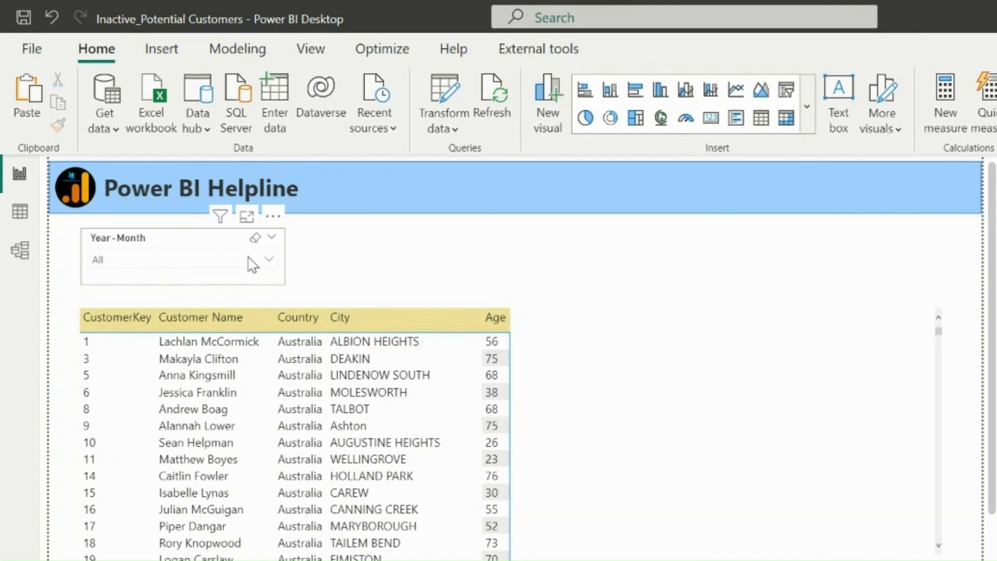
- Select 2023-March in the Year-Month slicer
{"action": "left_click", "coordinate": [253, 264]}
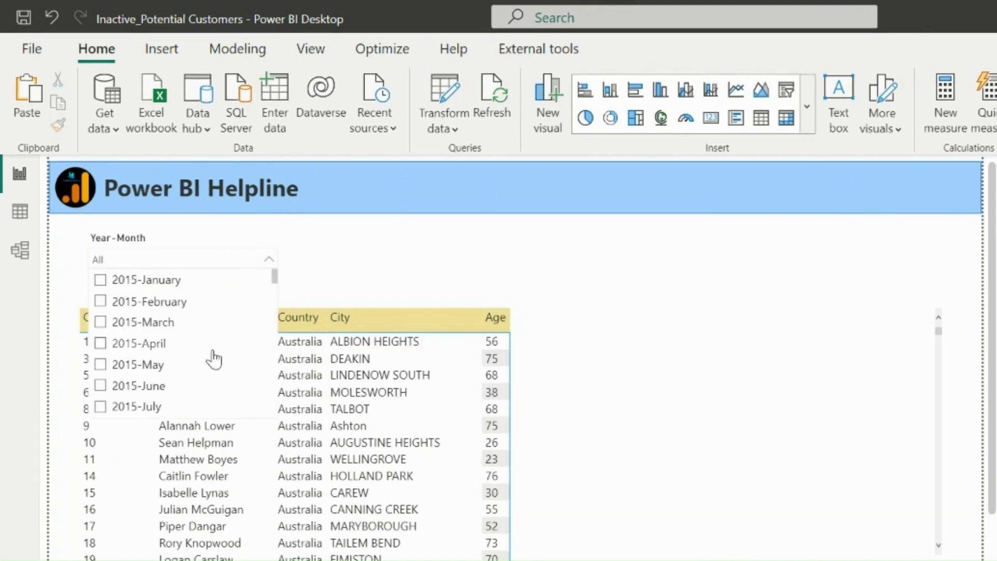
{"action": "scroll", "coordinate": [213, 357], "scroll_direction": "down", "scroll_amount": 20}
{"action": "scroll", "coordinate": [212, 357], "scroll_direction": "down", "scroll_amount": 5}
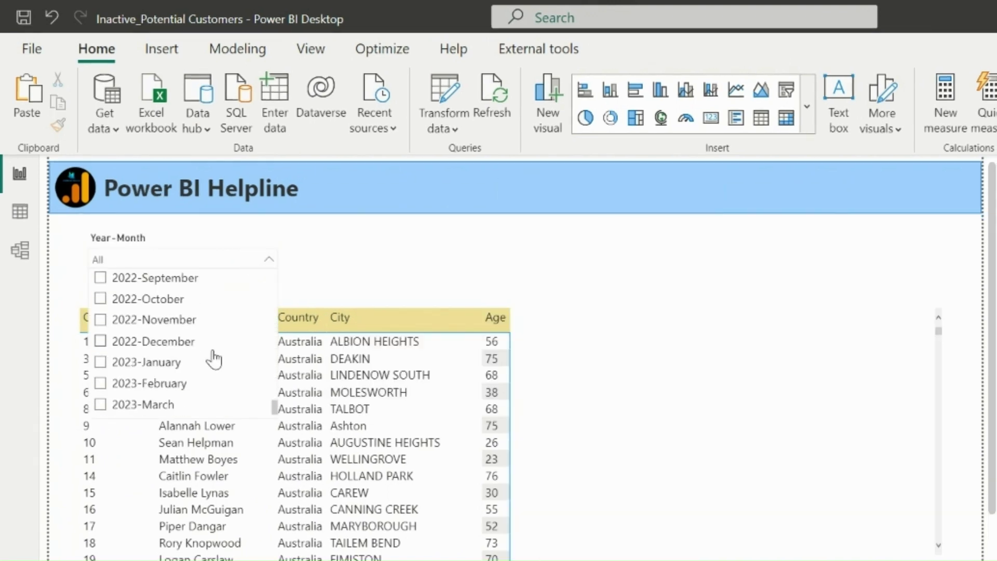
{"action": "left_click", "coordinate": [144, 404]}
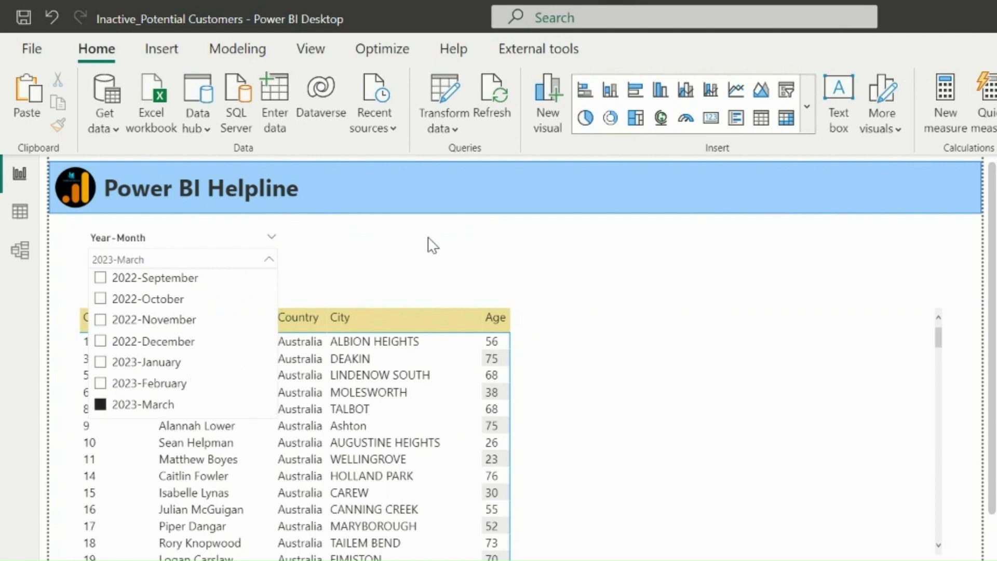
{"action": "left_click", "coordinate": [212, 268]}
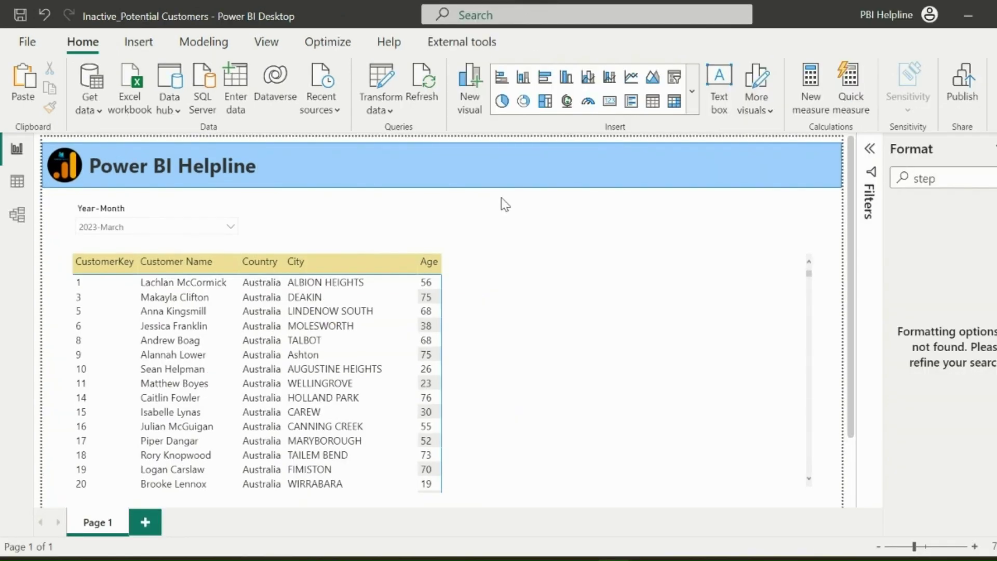
- Enter a Customer Type table with a Type column holding Active and Inactive, and load it
{"action": "left_click", "coordinate": [233, 86]}
{"action": "double_click", "coordinate": [289, 480]}
{"action": "type", "text": "Customer Type"}
{"action": "double_click", "coordinate": [272, 66]}
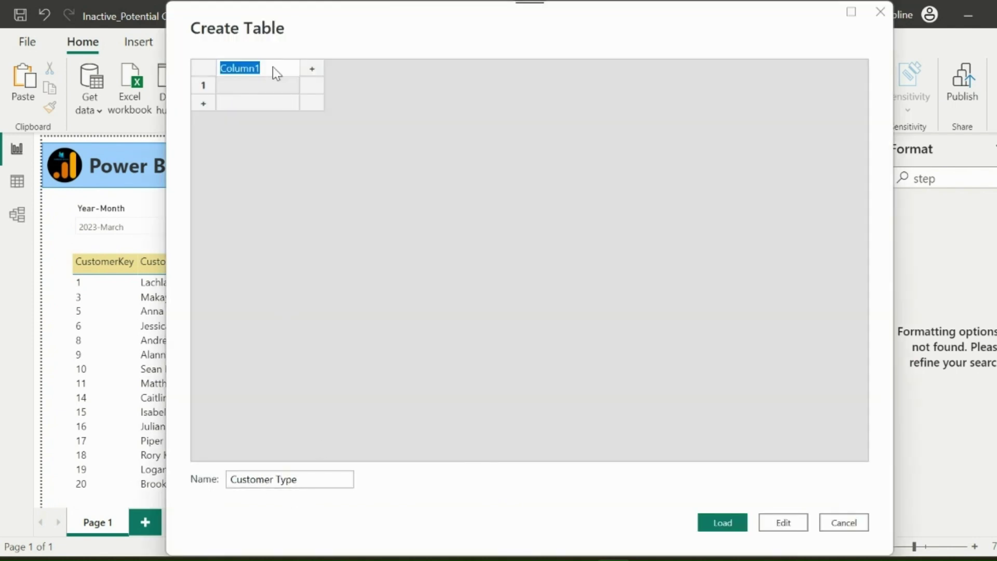
{"action": "type", "text": "Type"}
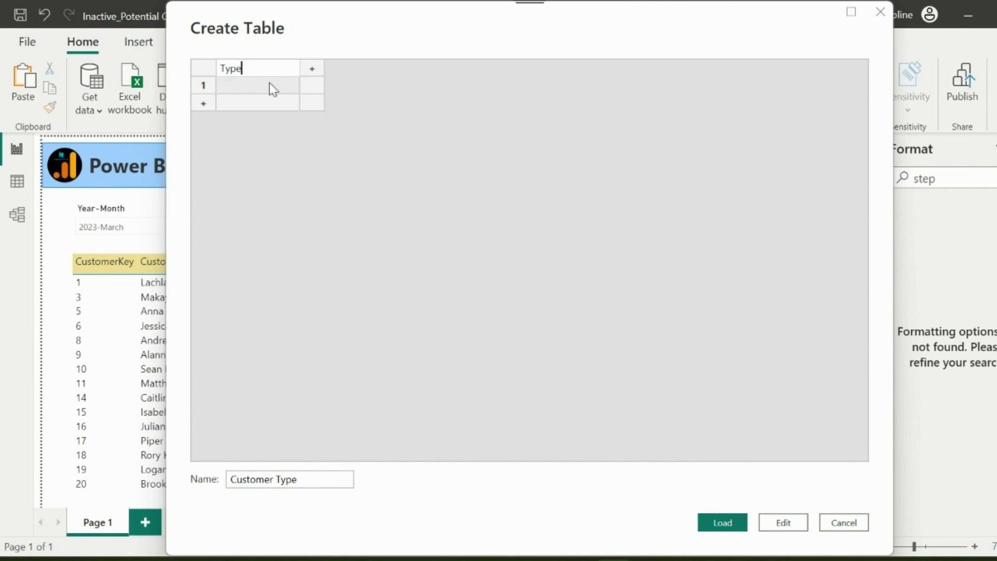
{"action": "left_click", "coordinate": [270, 85]}
{"action": "type", "text": "Active"}
{"action": "left_click", "coordinate": [268, 104]}
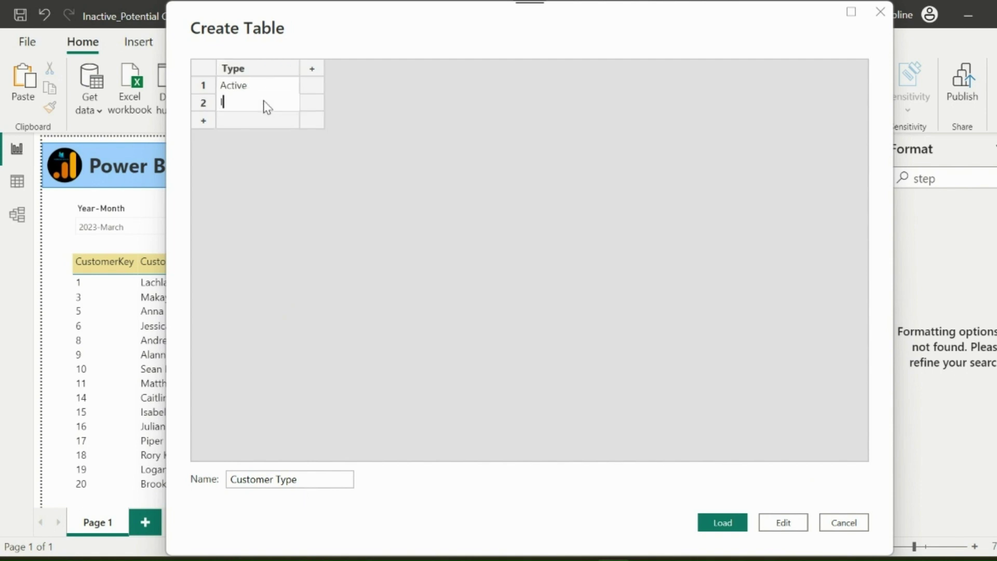
{"action": "type", "text": "Inactive"}
{"action": "left_click", "coordinate": [709, 528]}
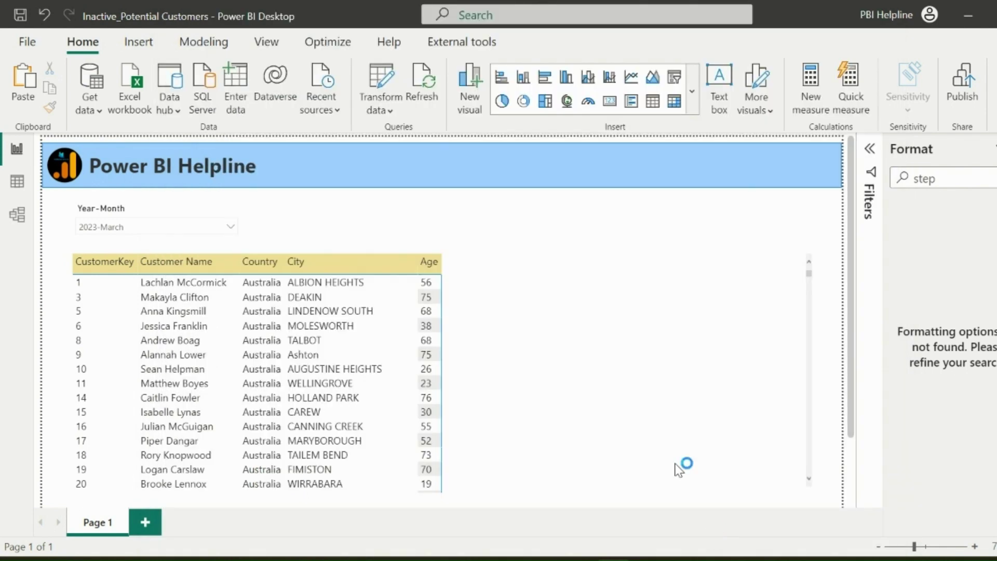
- Add a slicer using the Customer Type table's Type field
{"action": "left_click", "coordinate": [693, 92]}
{"action": "scroll", "coordinate": [623, 306], "scroll_direction": "down", "scroll_amount": 5}
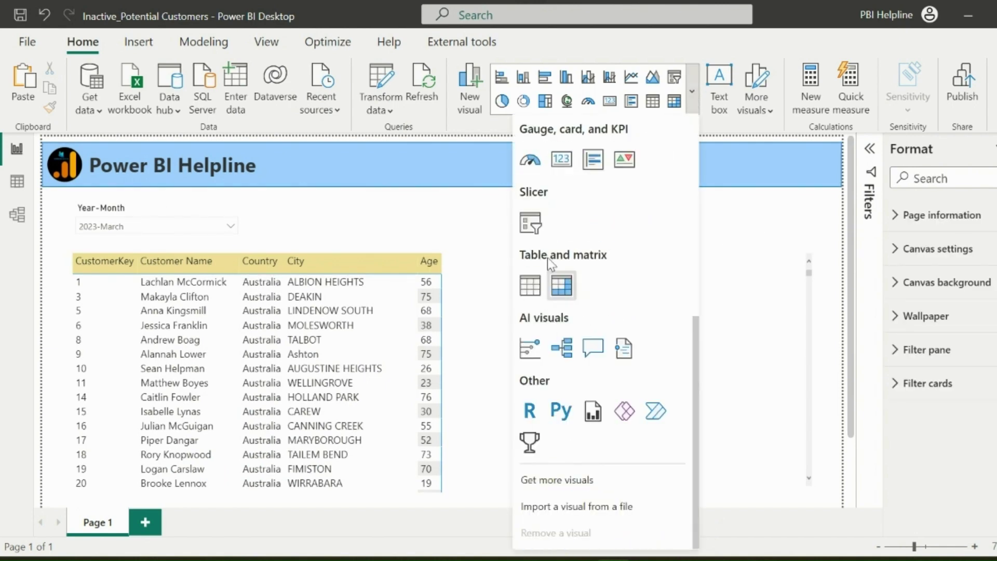
{"action": "left_click", "coordinate": [530, 223]}
{"action": "left_click", "coordinate": [408, 342]}
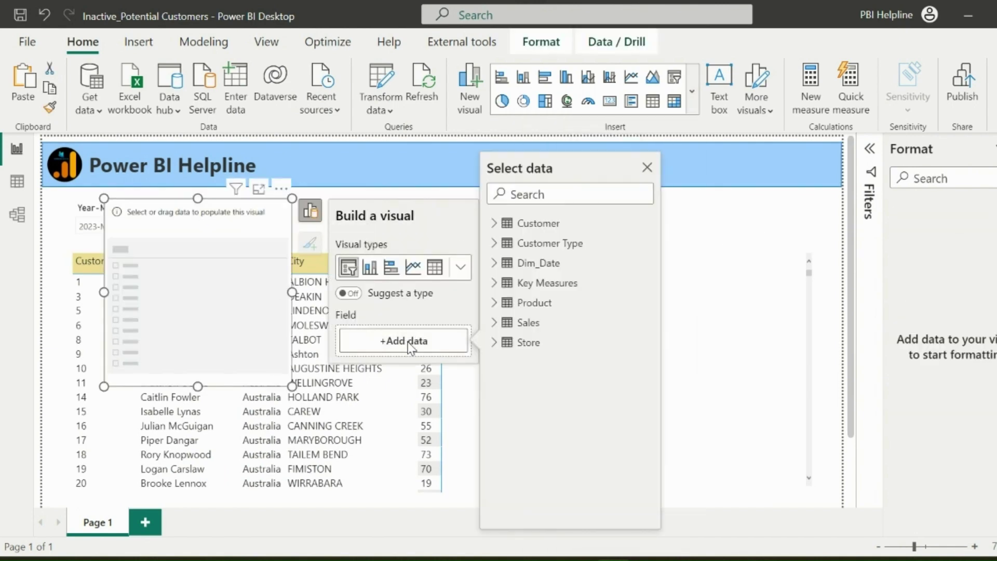
{"action": "left_click", "coordinate": [494, 243]}
{"action": "left_click", "coordinate": [541, 262]}
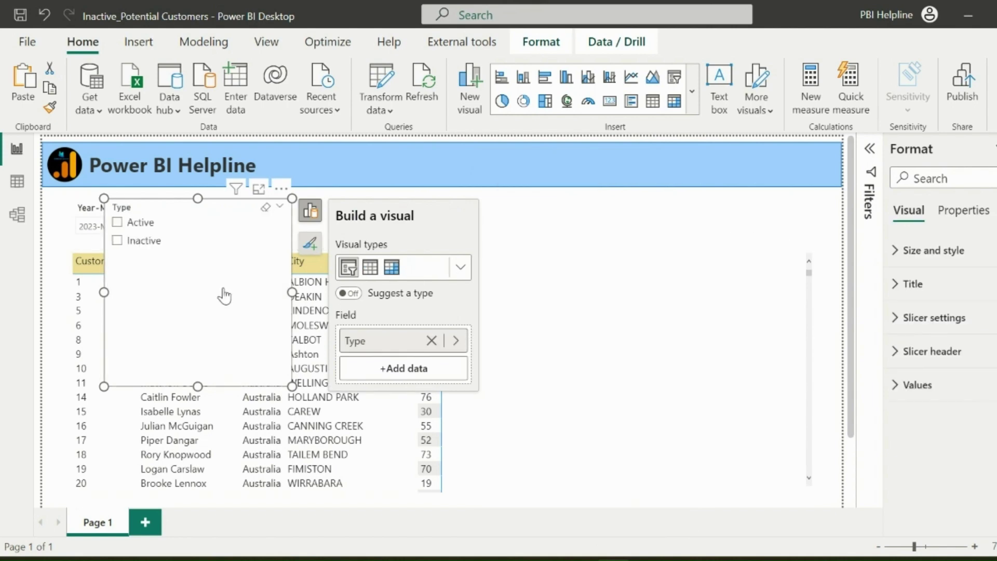
- Style the slicer as tiles without a header and reshape it into a wide single-row strip
{"action": "left_click", "coordinate": [311, 243]}
{"action": "left_click", "coordinate": [381, 302]}
{"action": "left_click", "coordinate": [917, 319]}
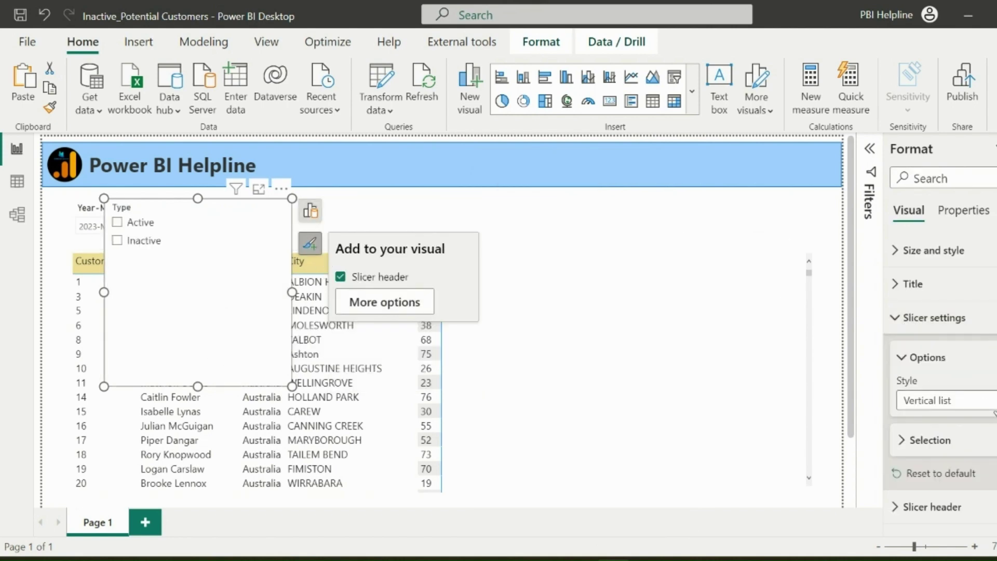
{"action": "left_click", "coordinate": [935, 400]}
{"action": "left_click", "coordinate": [932, 442]}
{"action": "left_click", "coordinate": [925, 319]}
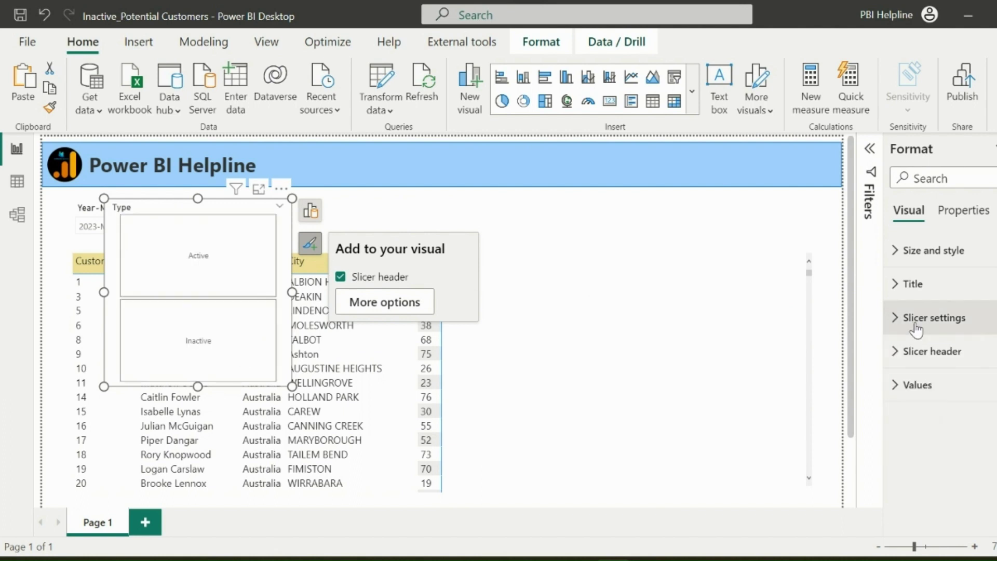
{"action": "left_click", "coordinate": [990, 352]}
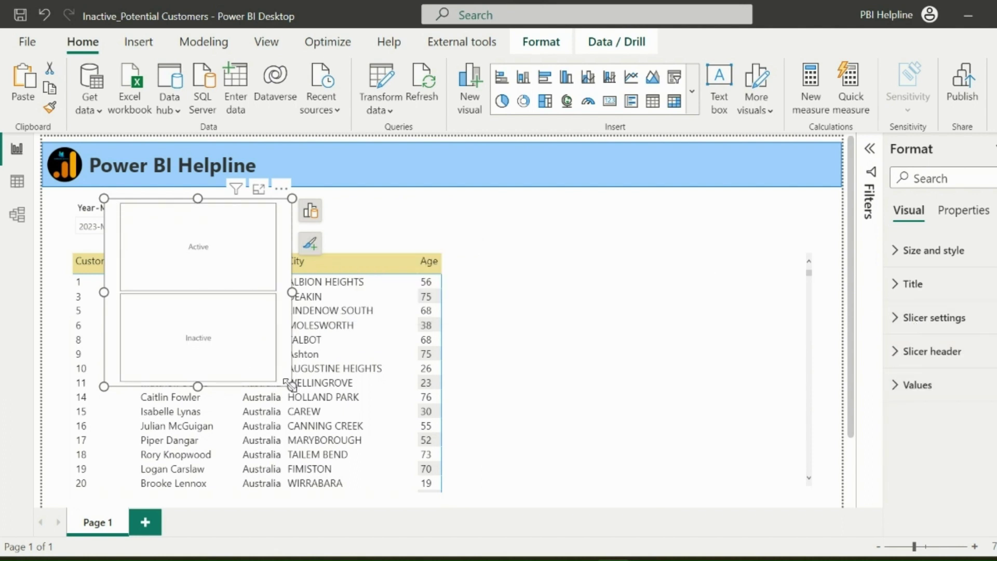
{"action": "left_click_drag", "start_coordinate": [290, 384], "coordinate": [498, 233]}
- Select Inactive in the slicer, try Active, then return to Inactive
{"action": "left_click", "coordinate": [497, 234]}
{"action": "left_click", "coordinate": [638, 223]}
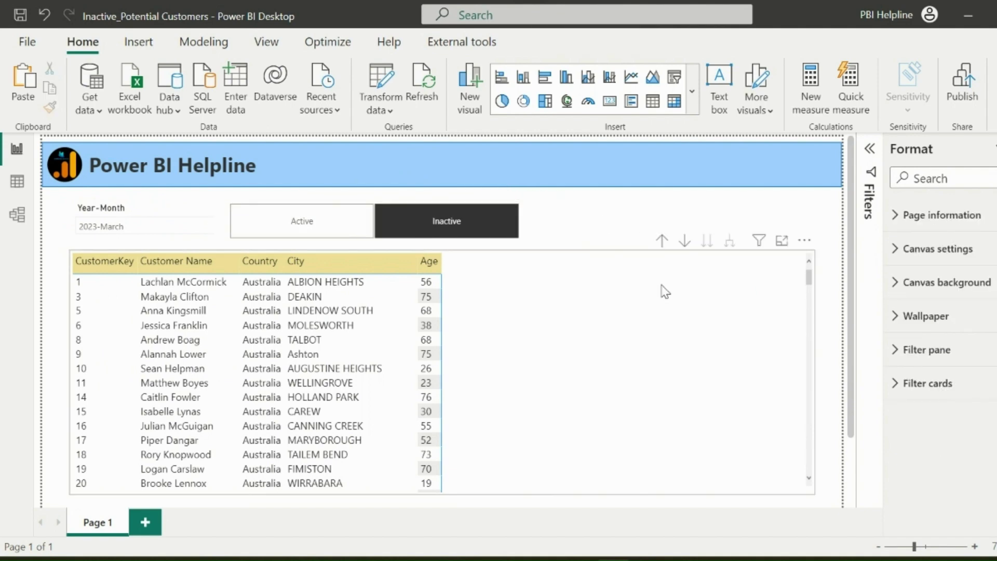
{"action": "scroll", "coordinate": [665, 292], "scroll_direction": "down", "scroll_amount": 1}
{"action": "scroll", "coordinate": [660, 287], "scroll_direction": "up", "scroll_amount": 1}
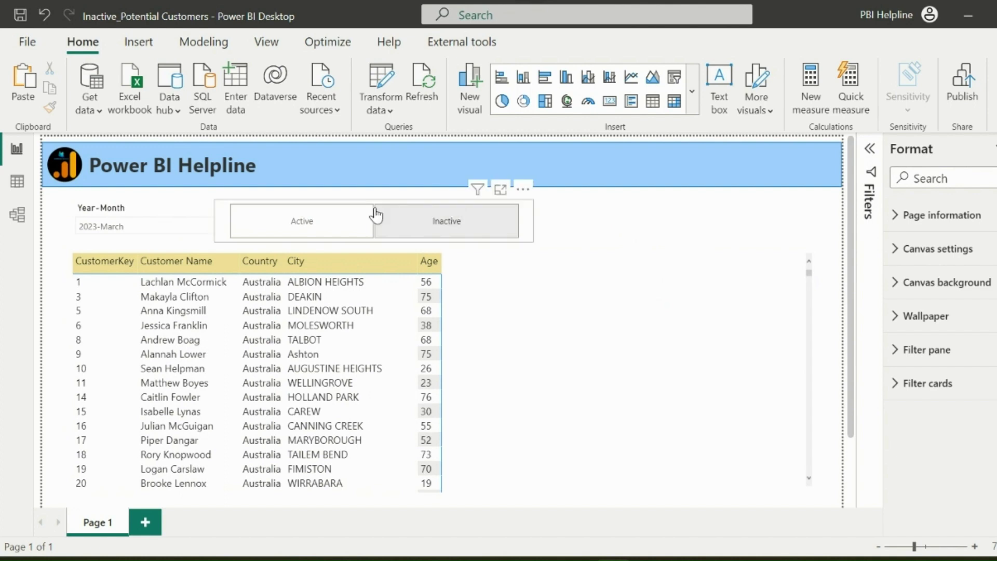
{"action": "left_click", "coordinate": [333, 227]}
{"action": "left_click", "coordinate": [448, 235]}
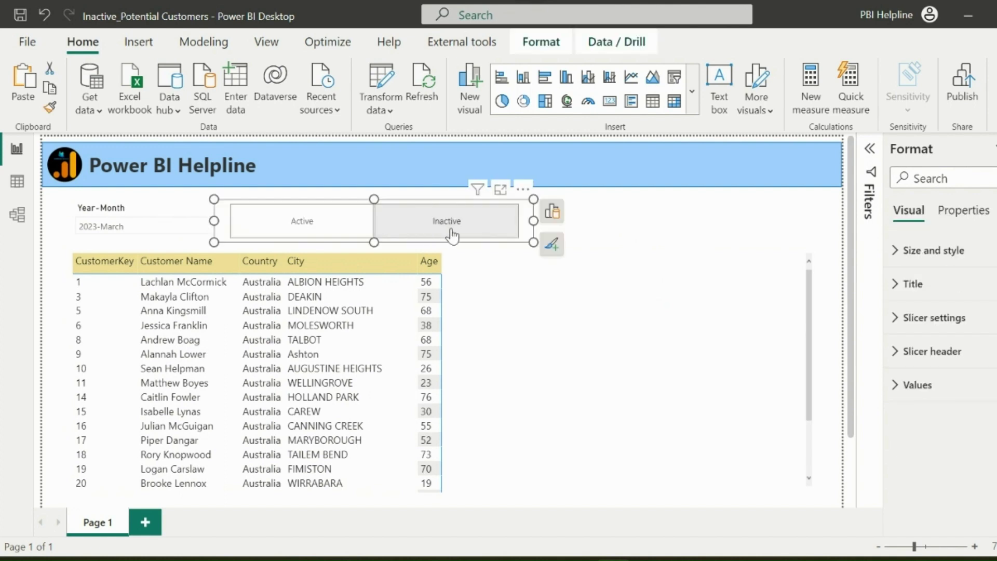
{"action": "left_click", "coordinate": [627, 236]}
- Create a new measure in Key Measures named Latest order date
{"action": "right_click", "coordinate": [930, 269]}
{"action": "left_click", "coordinate": [841, 267]}
{"action": "left_click_drag", "start_coordinate": [164, 148], "coordinate": [106, 151]}
{"action": "type", "text": "Lat"}
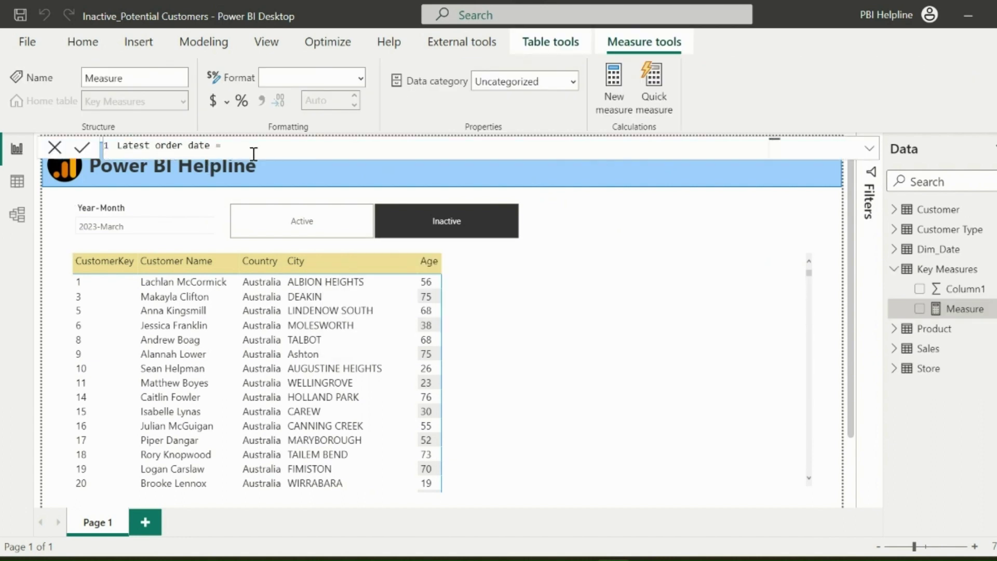
{"action": "type", "text": "est order date ="}
{"action": "key", "text": "shift+Return"}
- Write the formula start CALCULATE(MAX(Sales[Order Date]), ...)
{"action": "type", "text": "CALCULATE("}
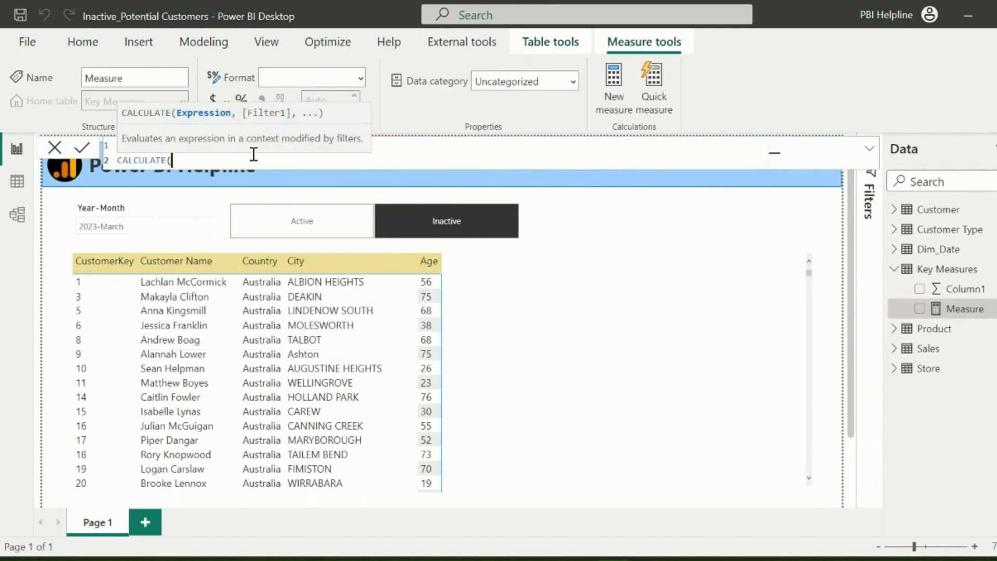
{"action": "key", "text": "shift+Return"}
{"action": "type", "text": "max"}
{"action": "key", "text": "Tab"}
{"action": "key", "text": "shift+Return"}
{"action": "type", "text": "order"}
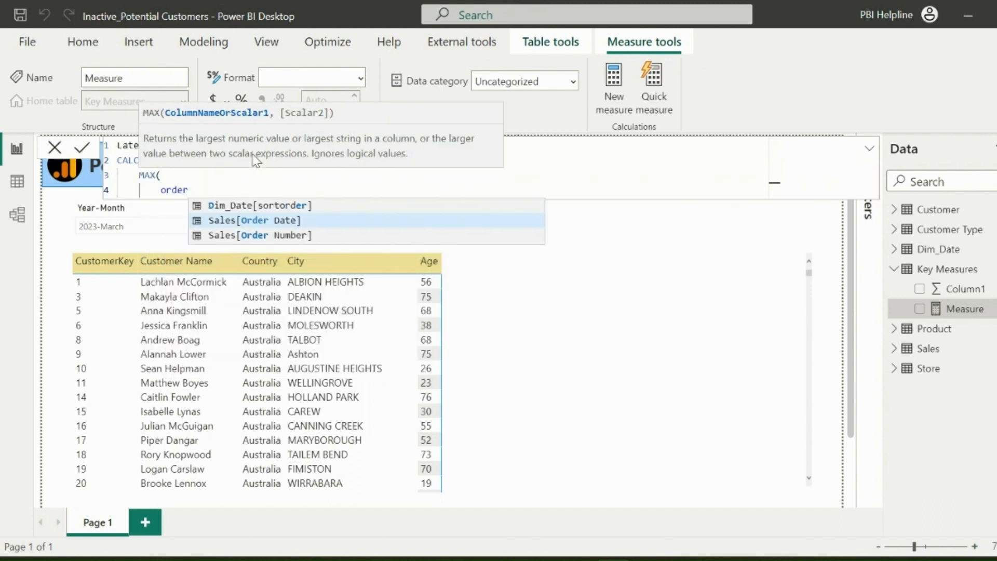
{"action": "key", "text": "Tab"}
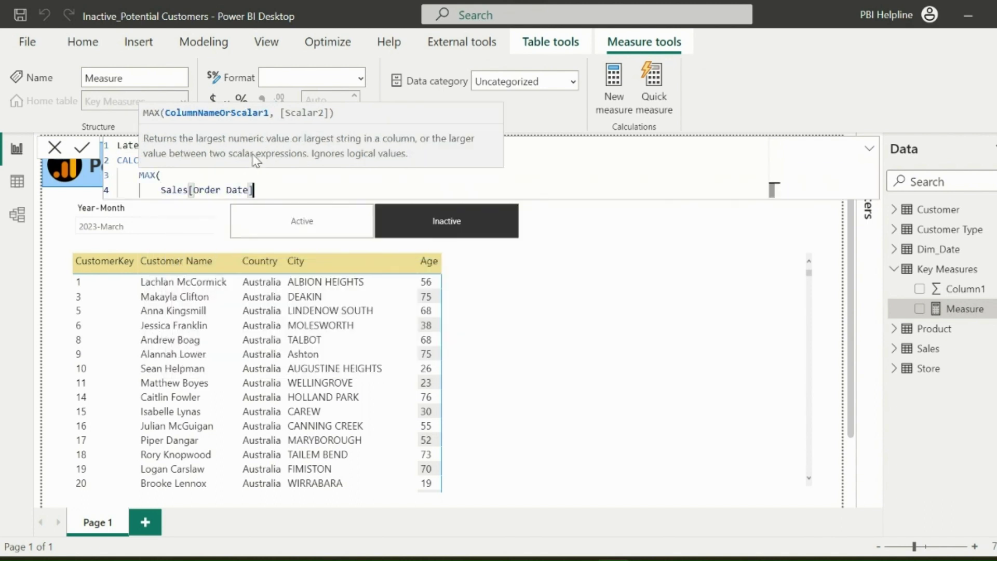
{"action": "type", "text": "),"}
- Add the filter argument FILTER(ALL(Dim_Date[Date]), ...) to the measure
{"action": "key", "text": "shift+Return"}
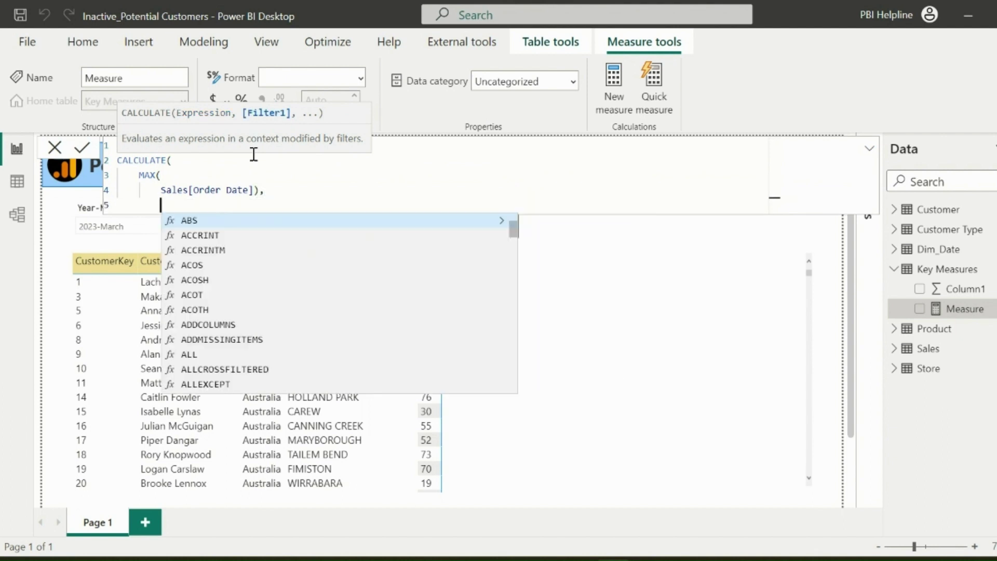
{"action": "type", "text": "filter"}
{"action": "key", "text": "Tab"}
{"action": "type", "text": "("}
{"action": "key", "text": "shift+Return"}
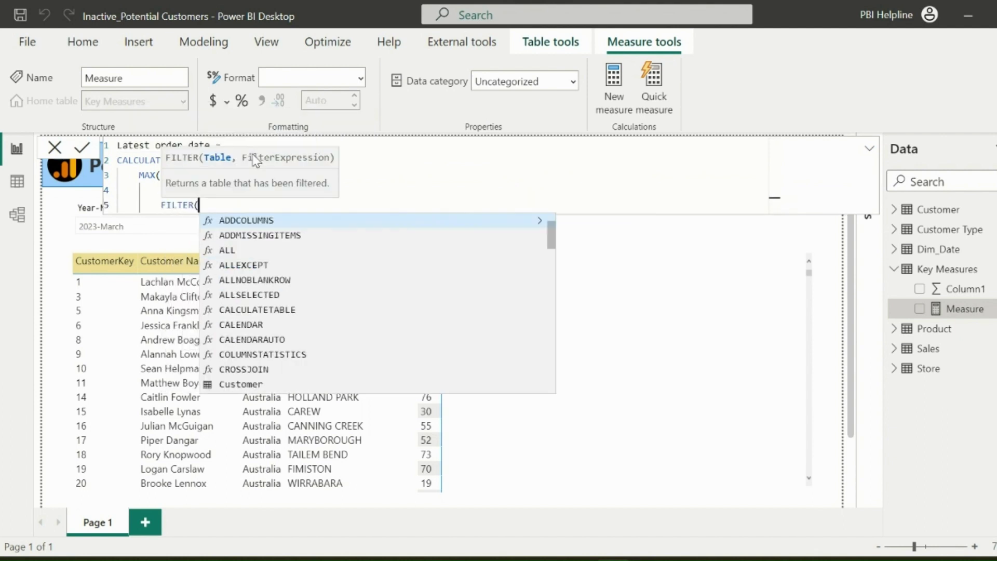
{"action": "type", "text": "all"}
{"action": "key", "text": "Tab"}
{"action": "type", "text": "(date"}
{"action": "key", "text": "Tab"}
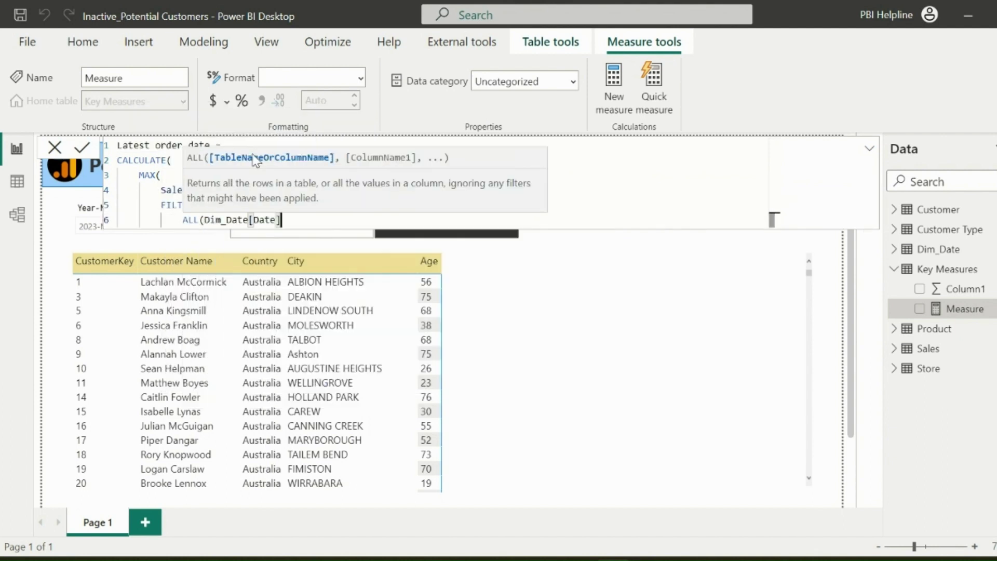
{"action": "type", "text": ")"}
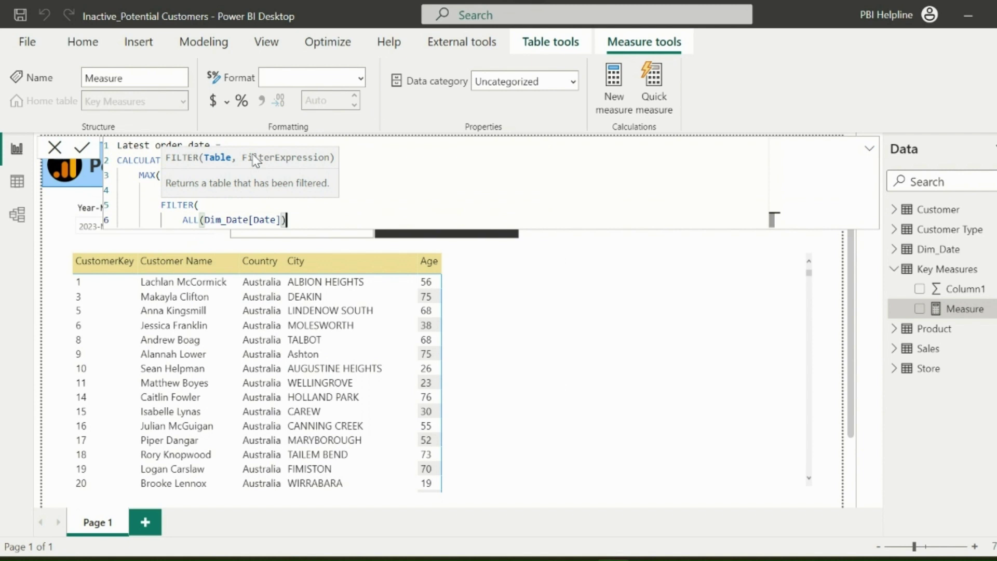
{"action": "type", "text": ","}
- Finish with the condition Dim_Date[Date] <= MAX(Dim_Date[Date]), close the brackets and commit
{"action": "key", "text": "shift+Return"}
{"action": "type", "text": "date"}
{"action": "key", "text": "Tab"}
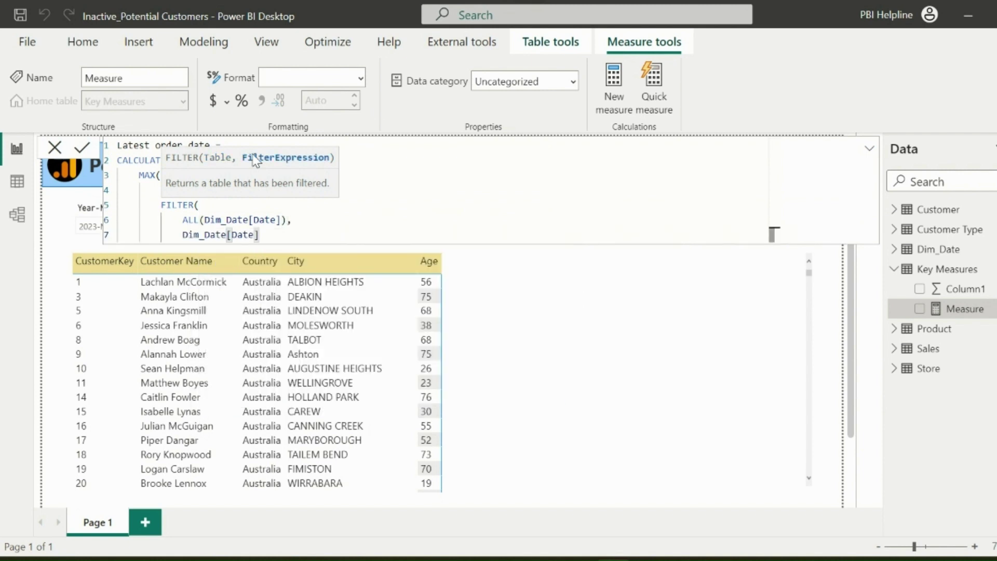
{"action": "type", "text": "<= max(date"}
{"action": "key", "text": "Tab"}
{"action": "type", "text": ")"}
{"action": "key", "text": "shift+Return"}
{"action": "type", "text": ")"}
{"action": "key", "text": "shift+Return"}
{"action": "type", "text": ")"}
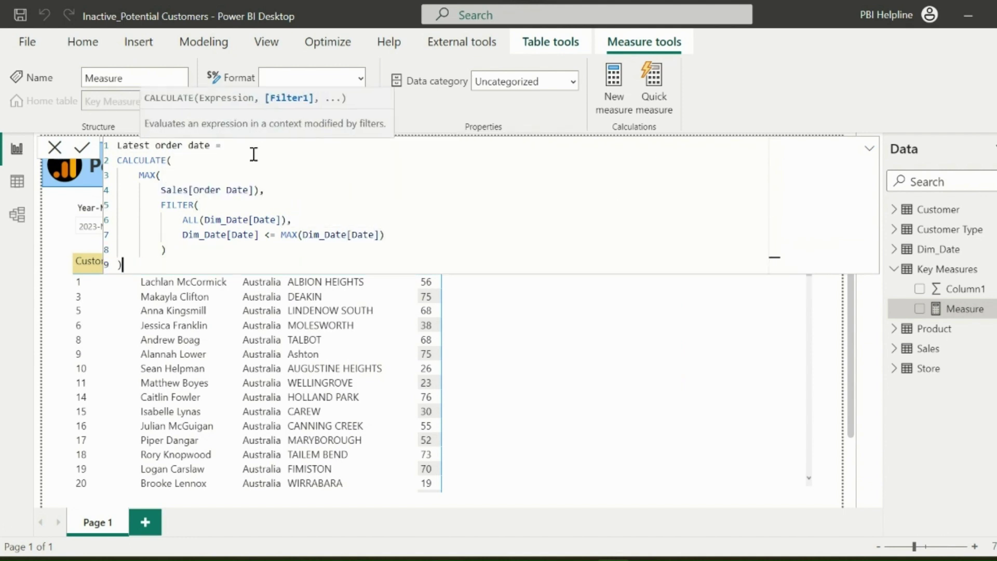
{"action": "key", "text": "Return"}
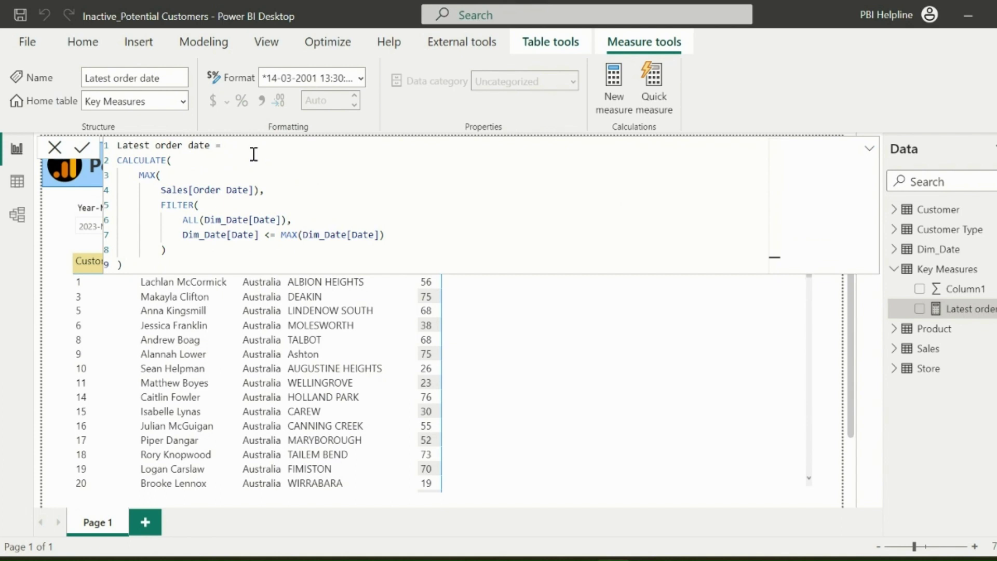
- Add the Latest order date measure as a column in the customer table visual
{"action": "left_click", "coordinate": [746, 287]}
{"action": "left_click", "coordinate": [895, 269]}
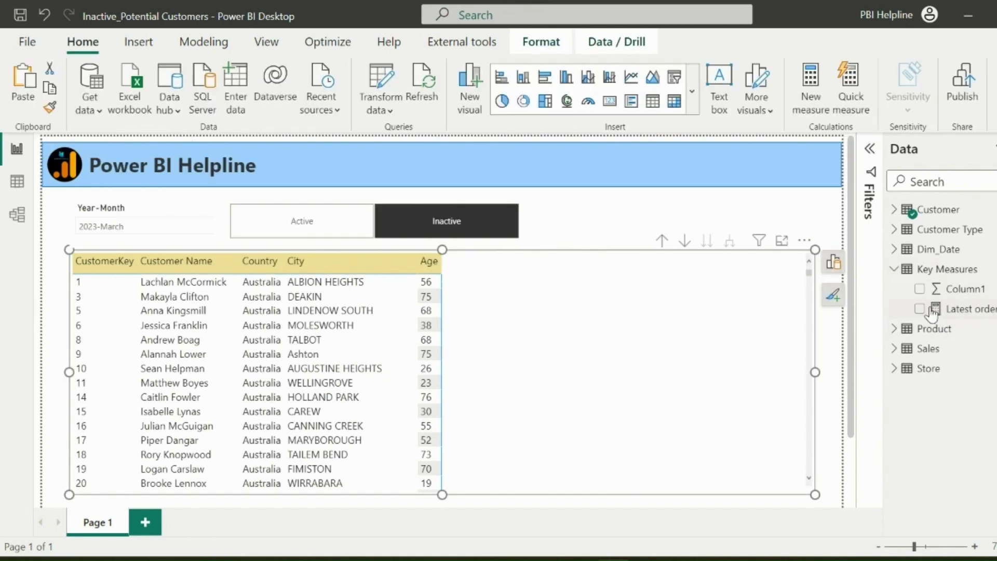
{"action": "left_click", "coordinate": [920, 309]}
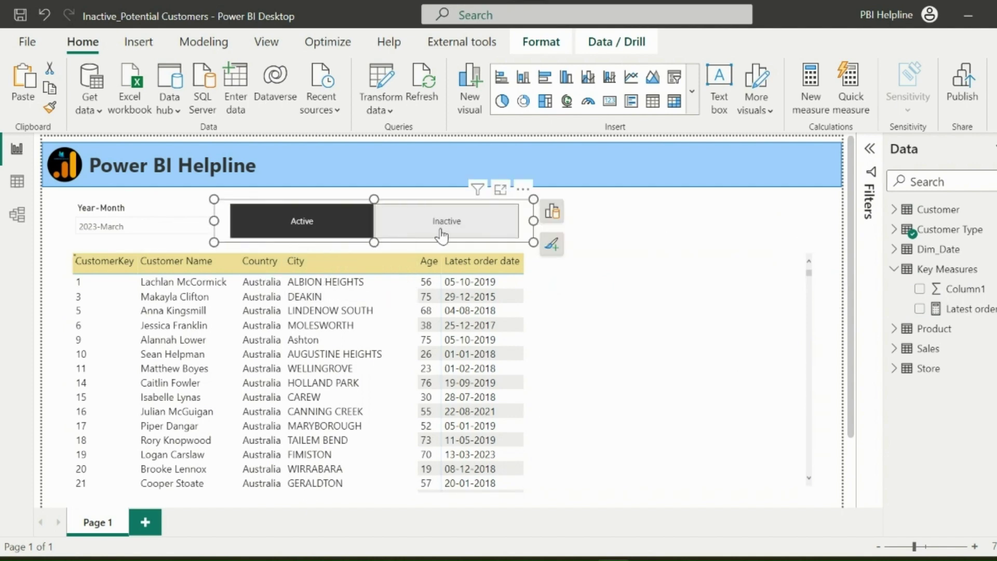
{"action": "left_click", "coordinate": [661, 221]}
- Create a new measure in Key Measures named Active Inactive Filter
{"action": "right_click", "coordinate": [955, 272]}
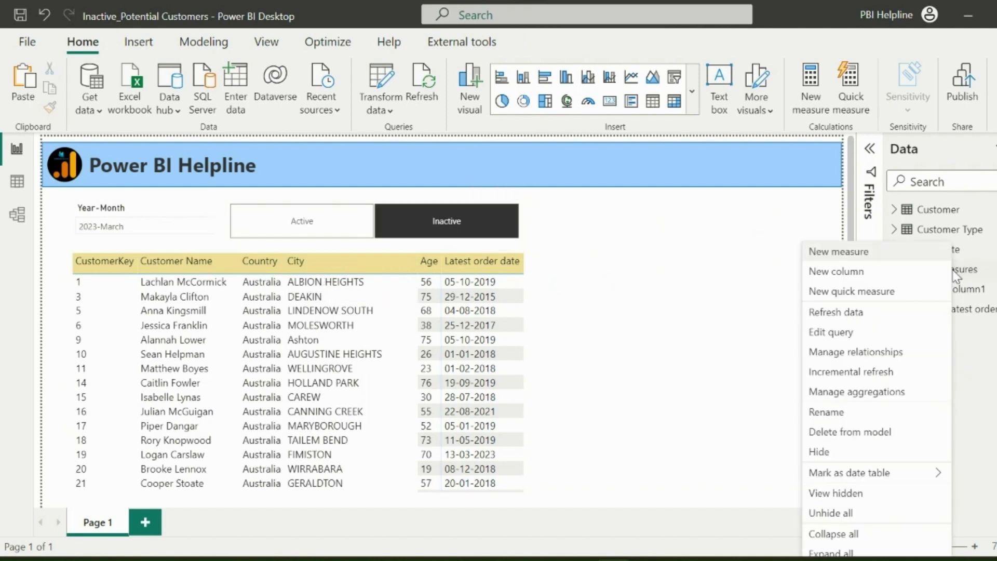
{"action": "left_click", "coordinate": [837, 253]}
{"action": "double_click", "coordinate": [158, 149]}
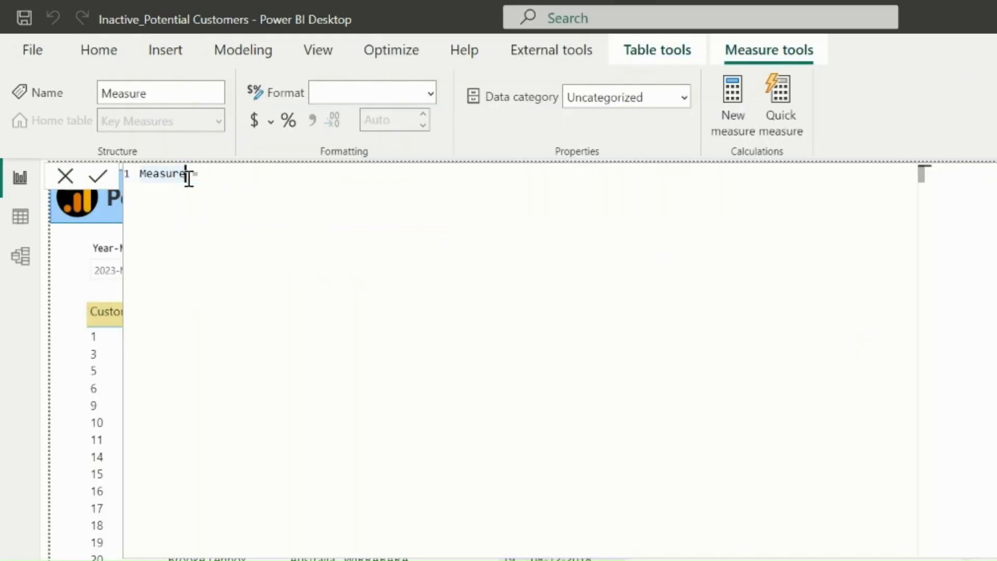
{"action": "type", "text": "Active Inactive Filter ="}
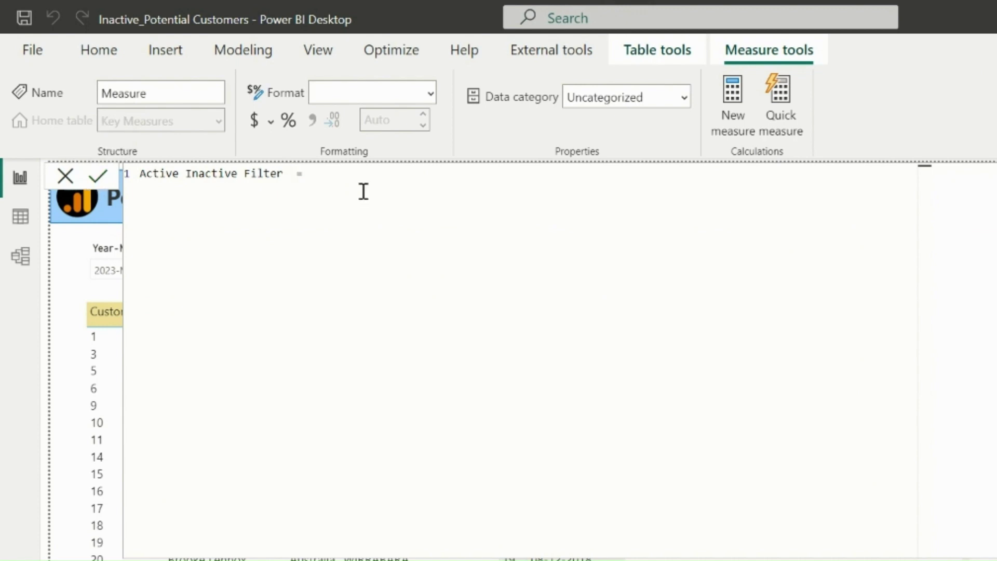
{"action": "type", "text": "VAR _activelist ="}
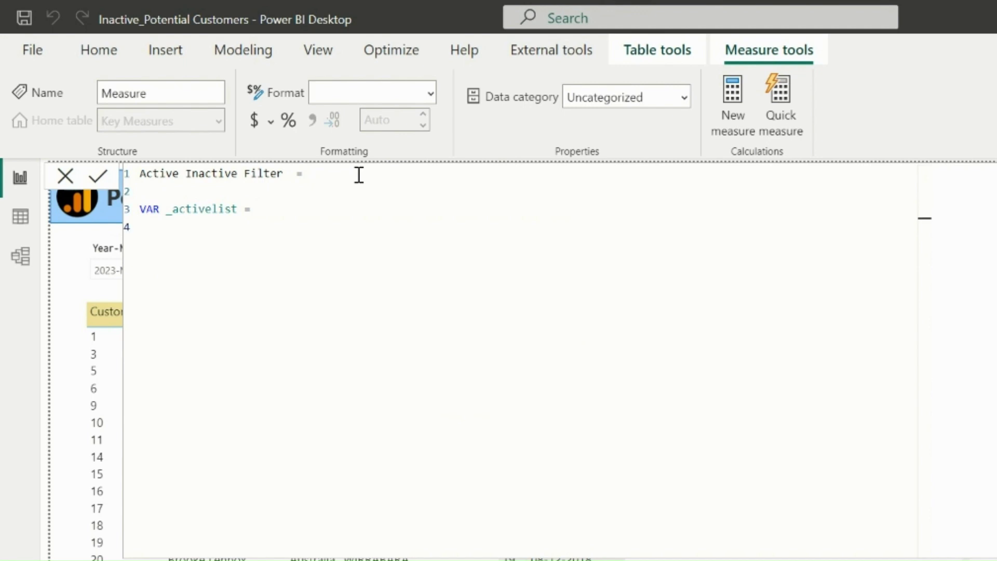
{"action": "type", "text": "calc"}
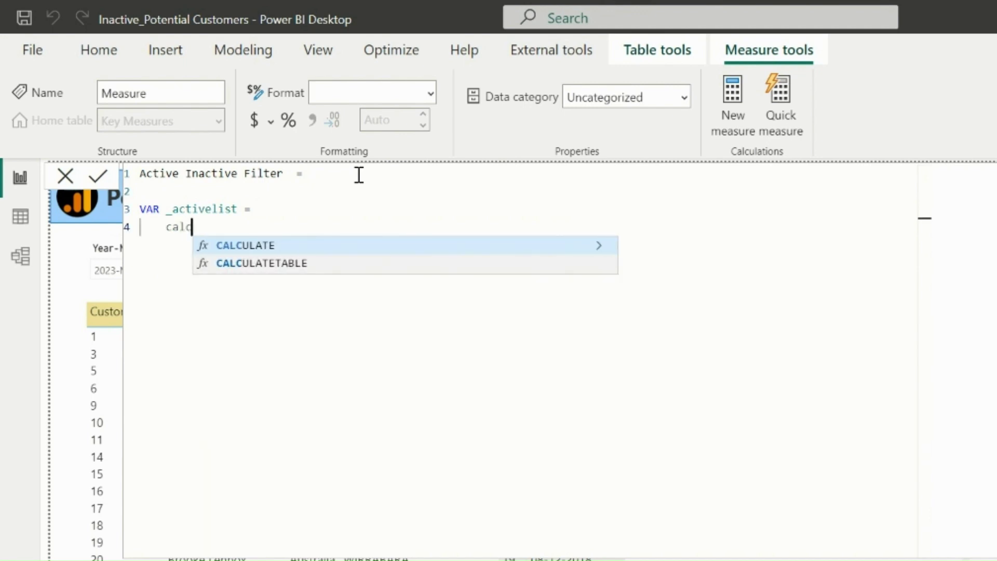
- Begin the _activelist variable as CALCULATE(COUNTROWS(Sales), ...)
{"action": "key", "text": "Tab"}
{"action": "key", "text": "Return"}
{"action": "type", "text": "countr"}
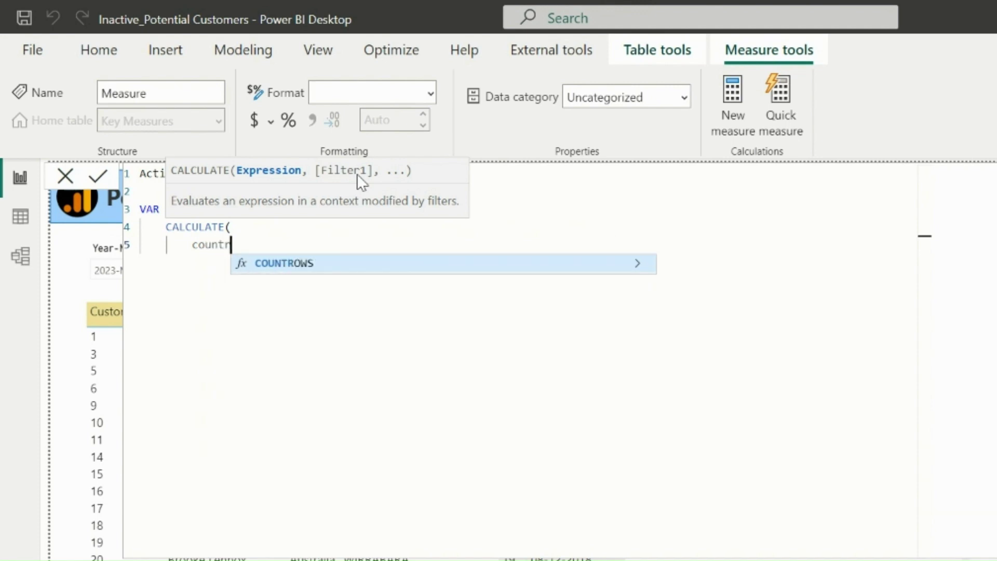
{"action": "key", "text": "Tab"}
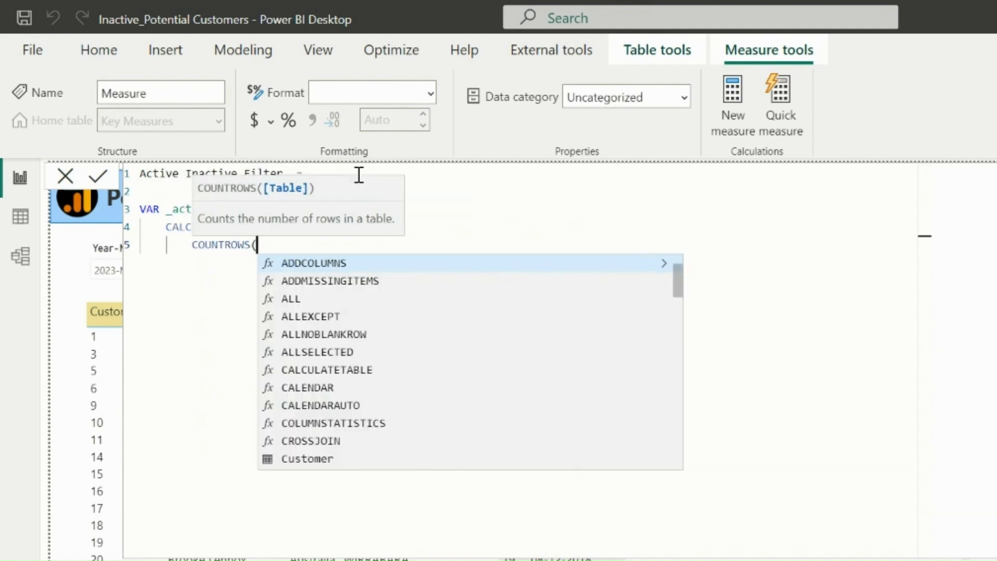
{"action": "type", "text": "Sales"}
{"action": "key", "text": "Tab"}
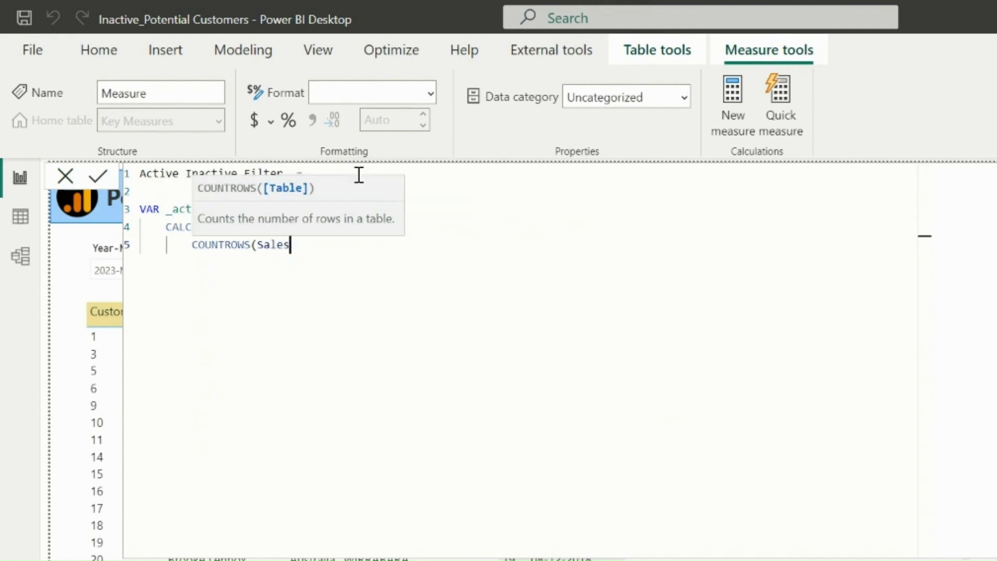
{"action": "type", "text": "),"}
- Add the filter argument FILTER(ALL(Dim_Date), ...) to the CALCULATE
{"action": "key", "text": "shift+Return"}
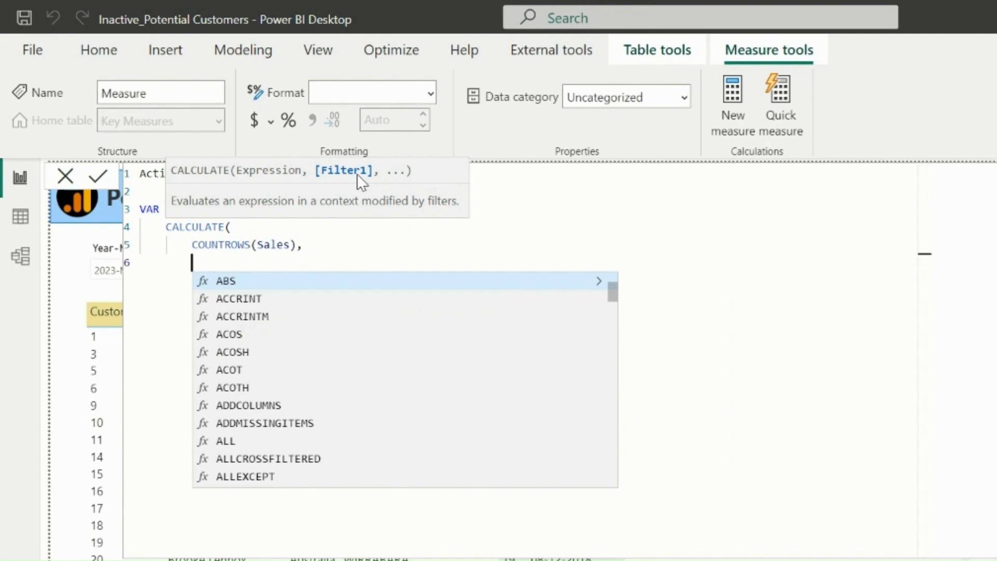
{"action": "type", "text": "Filter"}
{"action": "key", "text": "Tab"}
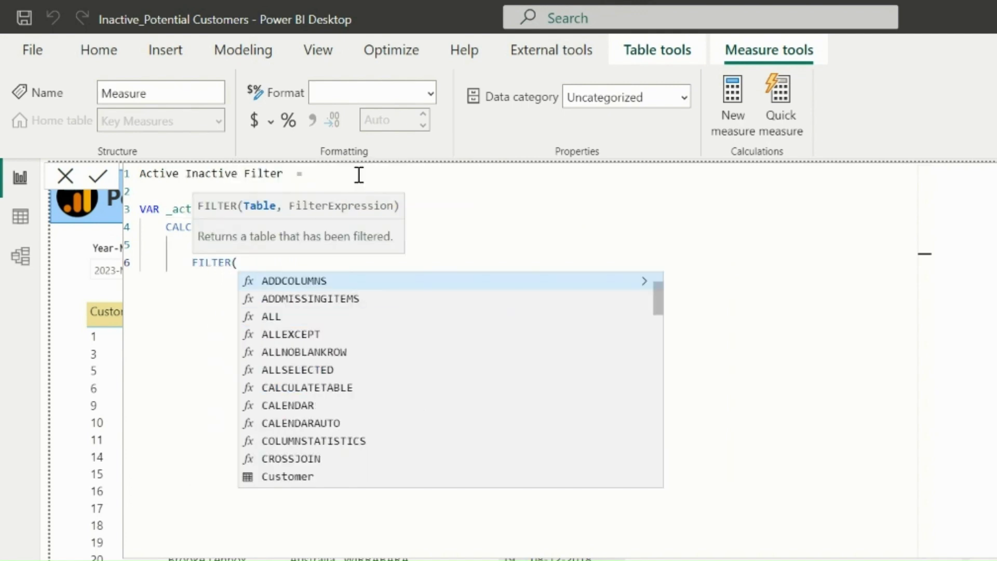
{"action": "key", "text": "shift+Return"}
{"action": "type", "text": "all"}
{"action": "key", "text": "Tab"}
{"action": "type", "text": "date"}
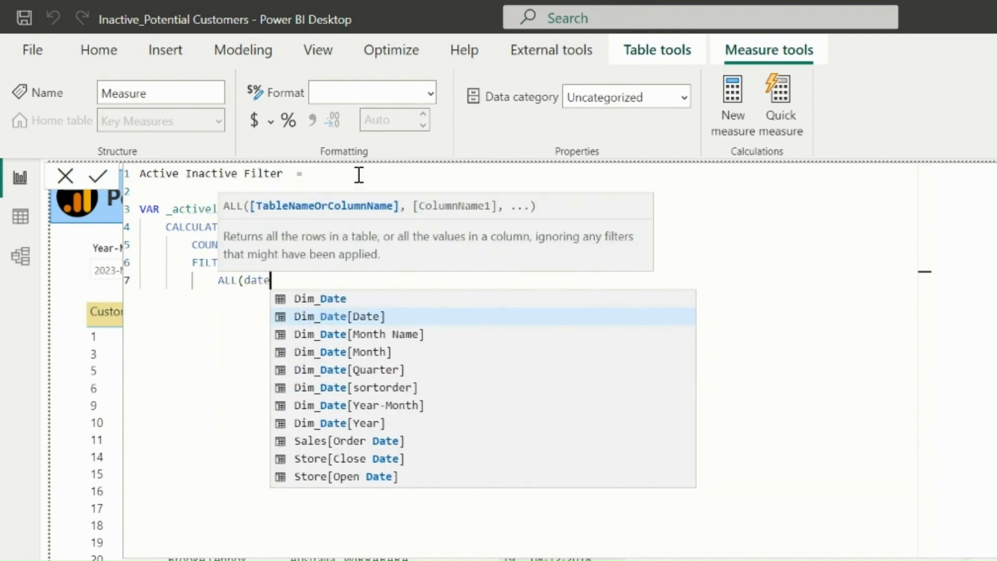
{"action": "key", "text": "Up"}
{"action": "key", "text": "Tab"}
{"action": "type", "text": "),"}
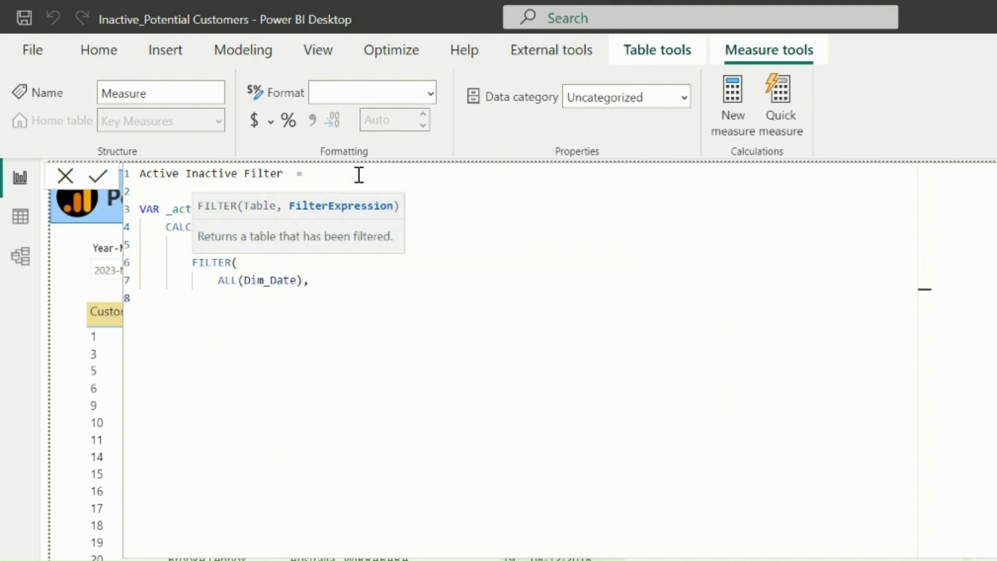
- Add the upper date bound Dim_Date[Date] <= MAX(Dim_Date[Date]) && to the filter
{"action": "key", "text": "shift+Return"}
{"action": "type", "text": "date"}
{"action": "key", "text": "Down"}
{"action": "key", "text": "Down"}
{"action": "key", "text": "Down"}
{"action": "key", "text": "Down"}
{"action": "key", "text": "Down"}
{"action": "key", "text": "Down"}
{"action": "key", "text": "Down"}
{"action": "key", "text": "Down"}
{"action": "key", "text": "Down"}
{"action": "key", "text": "Down"}
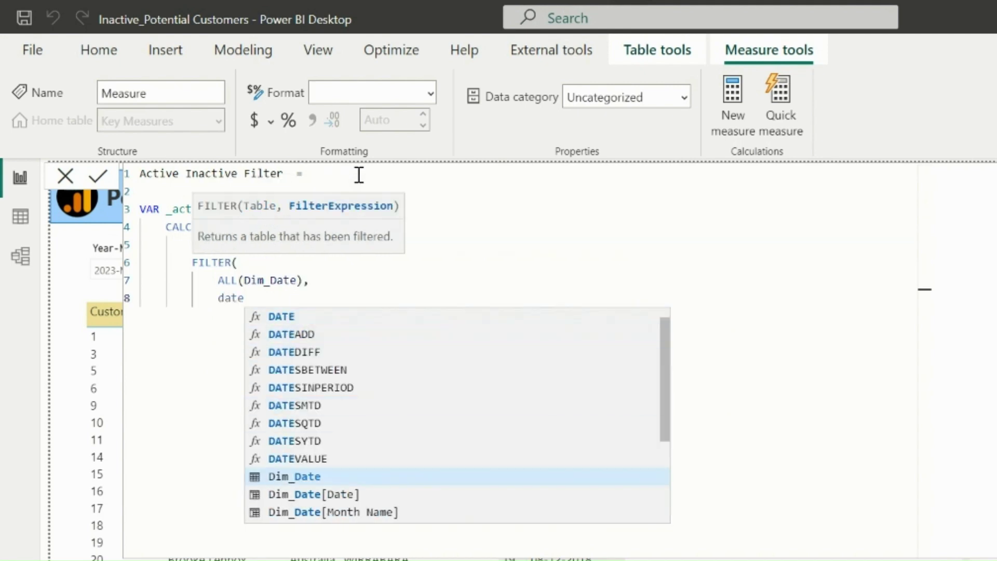
{"action": "key", "text": "Tab"}
{"action": "type", "text": "<= max(date"}
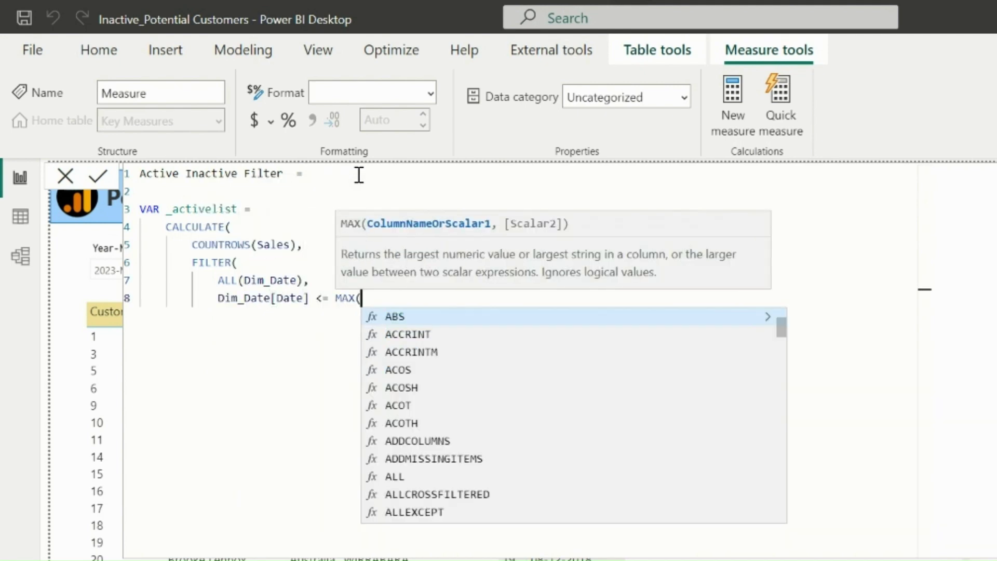
{"action": "key", "text": "Down"}
{"action": "key", "text": "Down"}
{"action": "key", "text": "Down"}
{"action": "key", "text": "Down"}
{"action": "key", "text": "Down"}
{"action": "key", "text": "Down"}
{"action": "key", "text": "Down"}
{"action": "key", "text": "Down"}
{"action": "key", "text": "Down"}
{"action": "key", "text": "Down"}
{"action": "key", "text": "Tab"}
{"action": "type", "text": ") &&"}
- Begin the lower date bound Dim_Date[Date] >= MAX(Dim_Date[Date]) for the 90-day window
{"action": "key", "text": "Return"}
{"action": "type", "text": "date"}
{"action": "key", "text": "Down"}
{"action": "key", "text": "Down"}
{"action": "key", "text": "Down"}
{"action": "key", "text": "Down"}
{"action": "key", "text": "Down"}
{"action": "key", "text": "Down"}
{"action": "key", "text": "Down"}
{"action": "key", "text": "Down"}
{"action": "key", "text": "Down"}
{"action": "key", "text": "Down"}
{"action": "key", "text": "Tab"}
{"action": "type", "text": ">= max(date"}
{"action": "key", "text": "Down"}
{"action": "key", "text": "Down"}
{"action": "key", "text": "Down"}
{"action": "key", "text": "Down"}
{"action": "key", "text": "Down"}
{"action": "key", "text": "Down"}
{"action": "key", "text": "Down"}
{"action": "key", "text": "Down"}
{"action": "key", "text": "Down"}
{"action": "key", "text": "Down"}
{"action": "key", "text": "Tab"}
- Close the FILTER and CALCULATE calls of the _activelist variable and start the RETURN clause
{"action": "type", "text": ") - 90"}
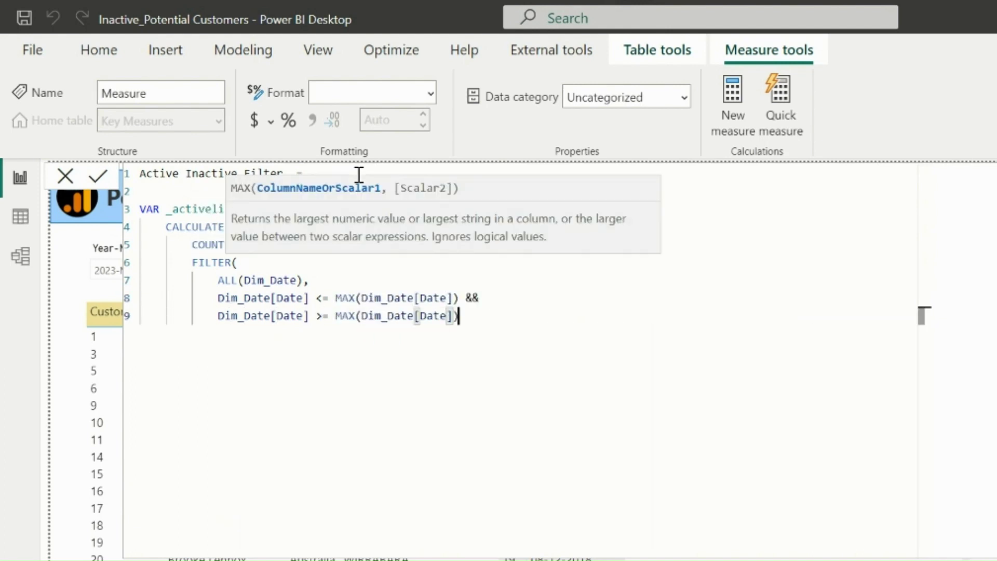
{"action": "key", "text": "Return"}
{"action": "type", "text": ")"}
{"action": "key", "text": "Return"}
{"action": "type", "text": ")"}
{"action": "key", "text": "Return"}
{"action": "type", "text": "RET"}
{"action": "key", "text": "Return"}
- Begin SWITCH(TRUE(), with the condition SELECTEDVALUE('Customer Type'[Type]) = "Active"
{"action": "type", "text": "SWITC"}
{"action": "key", "text": "Tab"}
{"action": "key", "text": "Return"}
{"action": "type", "text": "TRUE(),"}
{"action": "key", "text": "Return"}
{"action": "type", "text": "SELECTED"}
{"action": "key", "text": "Down"}
{"action": "key", "text": "Down"}
{"action": "key", "text": "Down"}
{"action": "key", "text": "Tab"}
{"action": "type", "text": "'"}
{"action": "key", "text": "Tab"}
{"action": "type", "text": ") = "}
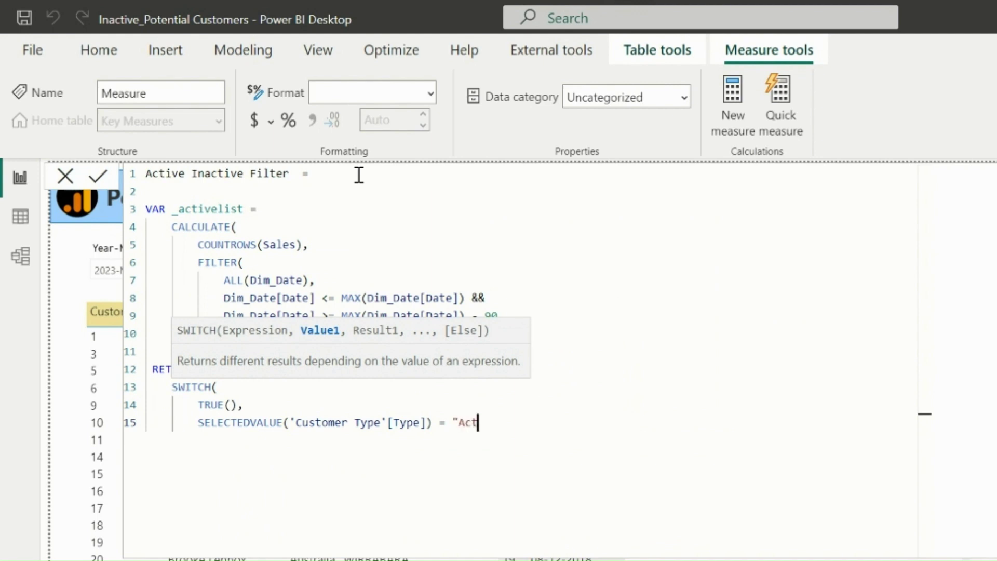
{"action": "type", "text": "\"Active\","}
- Return INT(_activelist <> BLANK()) as the Active branch result
{"action": "key", "text": "Return"}
{"action": "type", "text": "int"}
{"action": "key", "text": "Tab"}
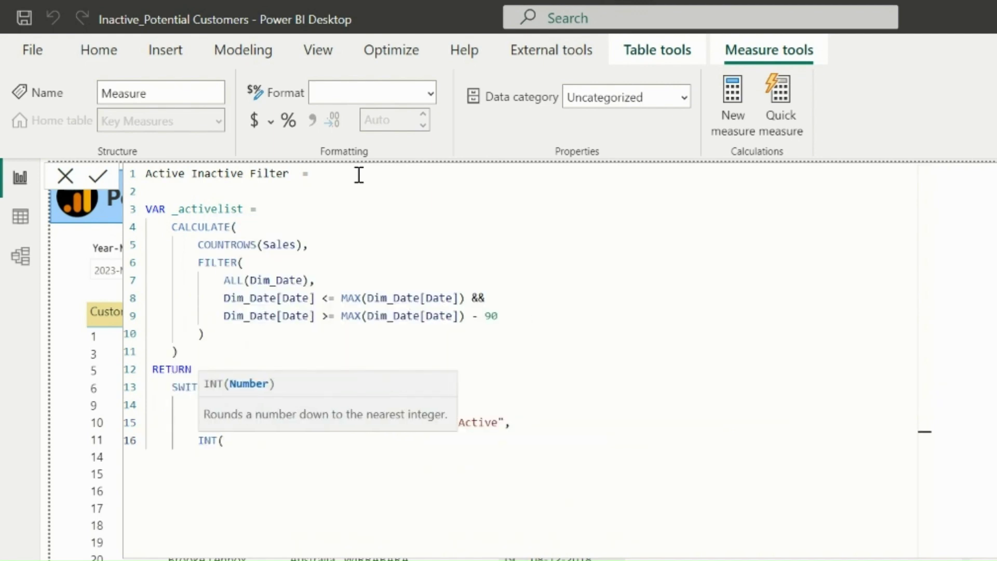
{"action": "key", "text": "Return"}
{"action": "type", "text": "_activelist"}
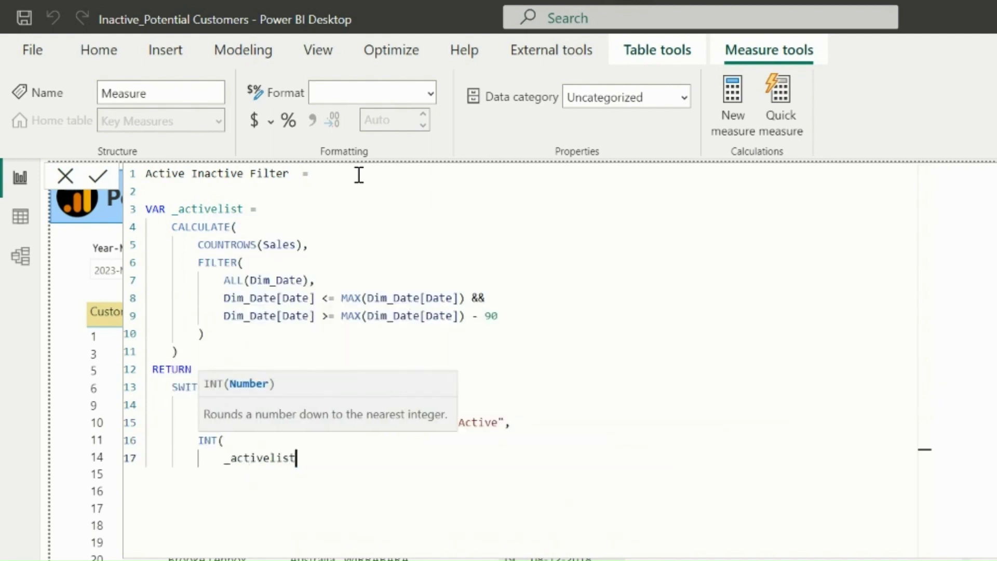
{"action": "type", "text": " <>bl"}
{"action": "key", "text": "Tab"}
{"action": "type", "text": ")"}
{"action": "key", "text": "Return"}
{"action": "type", "text": ")"}
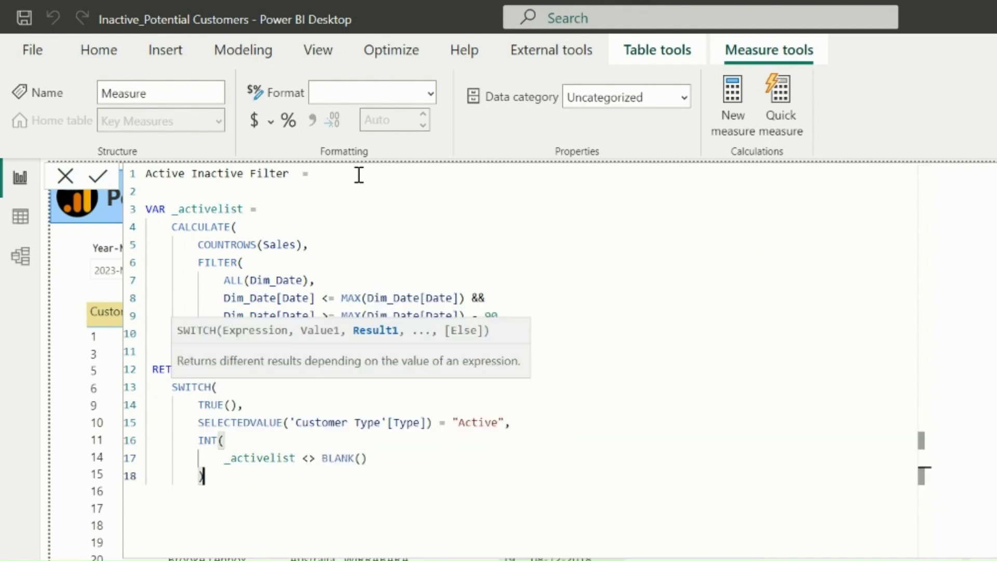
{"action": "type", "text": ","}
- Add the next condition SELECTEDVALUE('Customer Type'[Type]) = "Inactive"
{"action": "key", "text": "Return"}
{"action": "type", "text": "selected"}
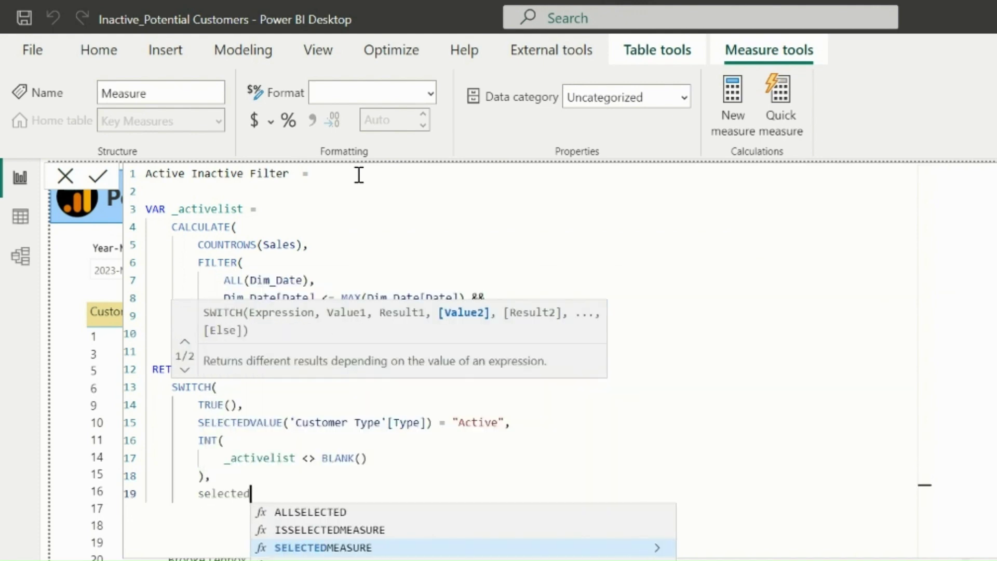
{"action": "key", "text": "Down"}
{"action": "key", "text": "Tab"}
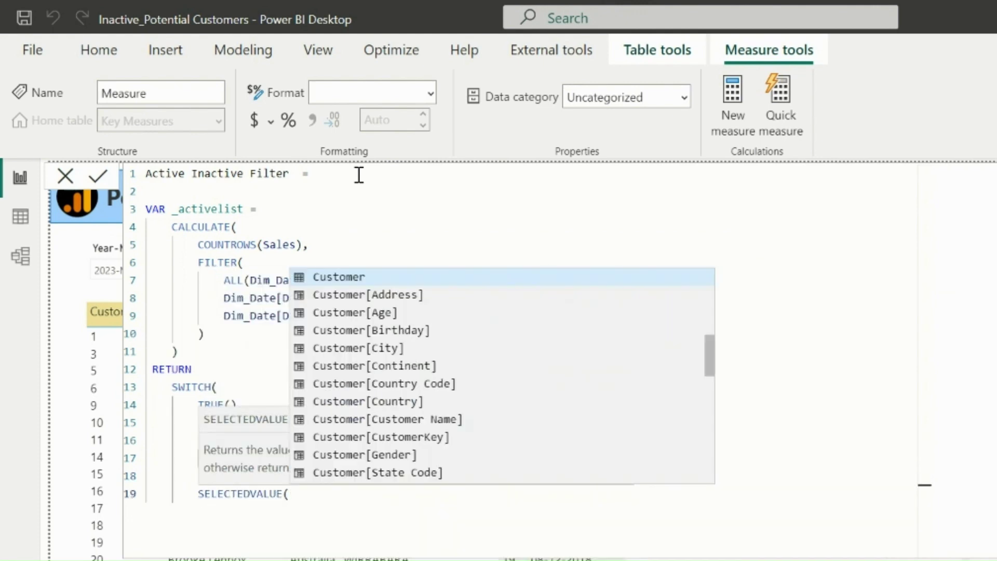
{"action": "type", "text": "type"}
{"action": "key", "text": "Down"}
{"action": "key", "text": "Tab"}
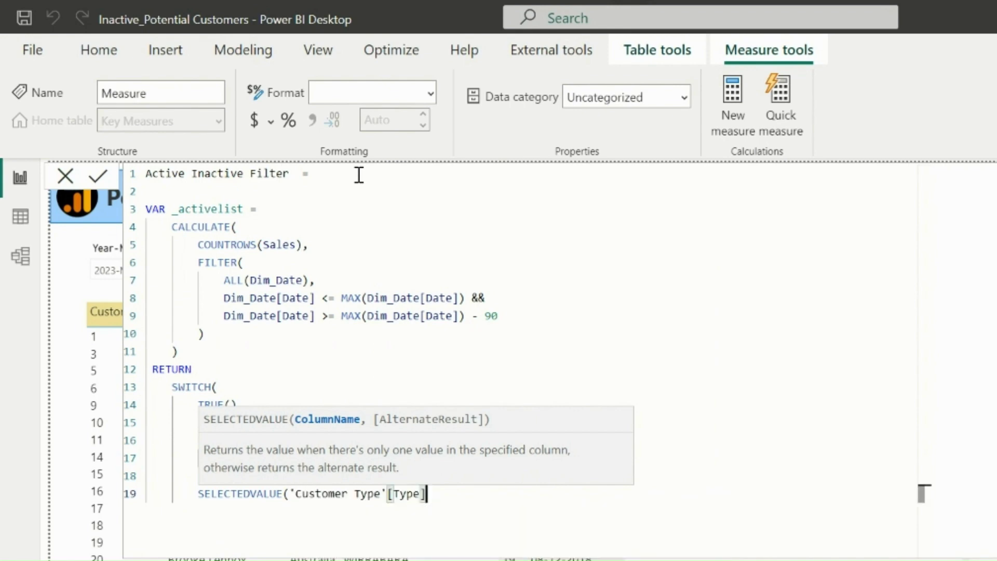
{"action": "type", "text": ") = \"Inactive\","}
{"action": "key", "text": "Return"}
{"action": "key", "text": "Return"}
- Start the Inactive result with INT(_activelist = BLANK() &&
{"action": "type", "text": "INT("}
{"action": "key", "text": "Return"}
{"action": "type", "text": "_a"}
{"action": "key", "text": "Tab"}
{"action": "type", "text": "= blan"}
{"action": "key", "text": "Tab"}
{"action": "type", "text": ") &&"}
- Add CALCULATE(COUNTROWS(Sales), FILTER(ALL(Dim_Date), as the earlier-sales check
{"action": "key", "text": "Return"}
{"action": "type", "text": "calculate("}
{"action": "key", "text": "Return"}
{"action": "type", "text": "countr"}
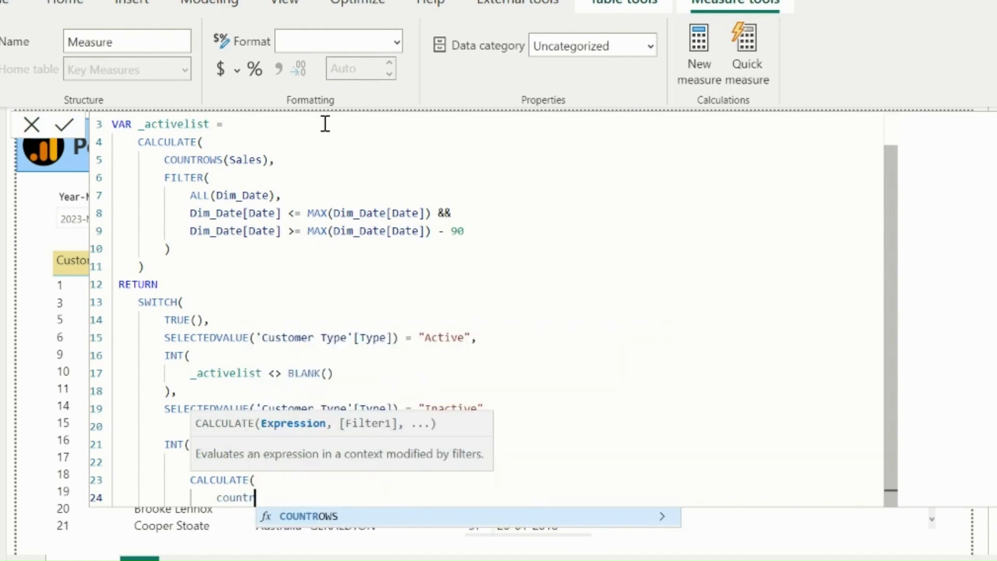
{"action": "type", "text": "ows(sales"}
{"action": "key", "text": "Tab"}
{"action": "type", "text": ")"}
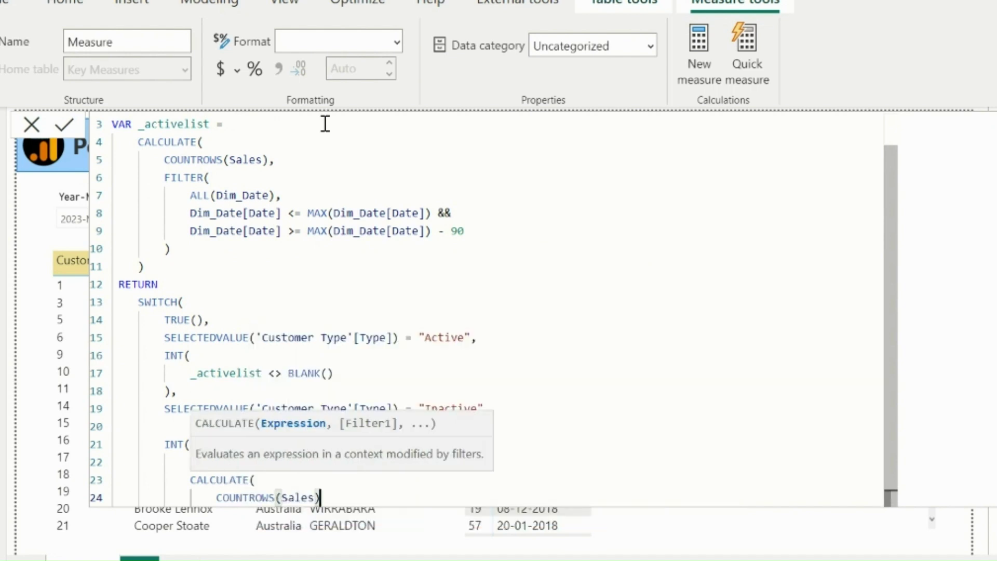
{"action": "type", "text": ","}
{"action": "key", "text": "Return"}
{"action": "type", "text": "filter("}
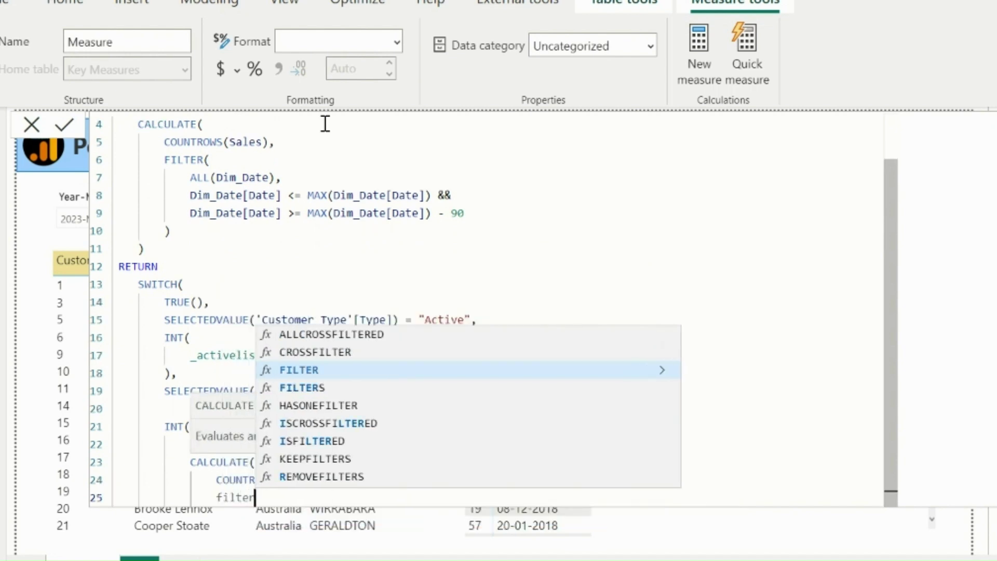
{"action": "key", "text": "Return"}
{"action": "type", "text": "all("}
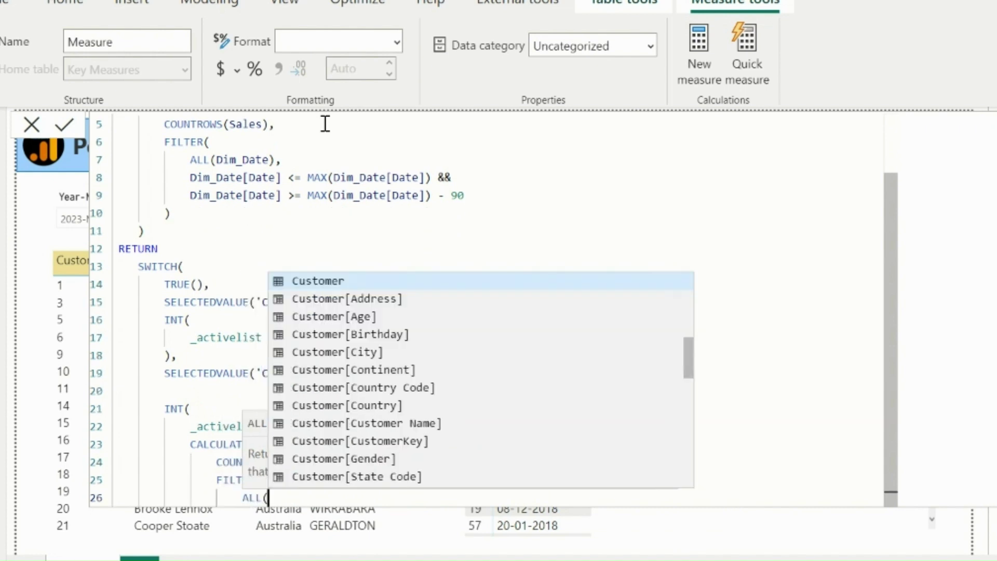
{"action": "type", "text": "date"}
{"action": "key", "text": "Up"}
{"action": "key", "text": "Tab"}
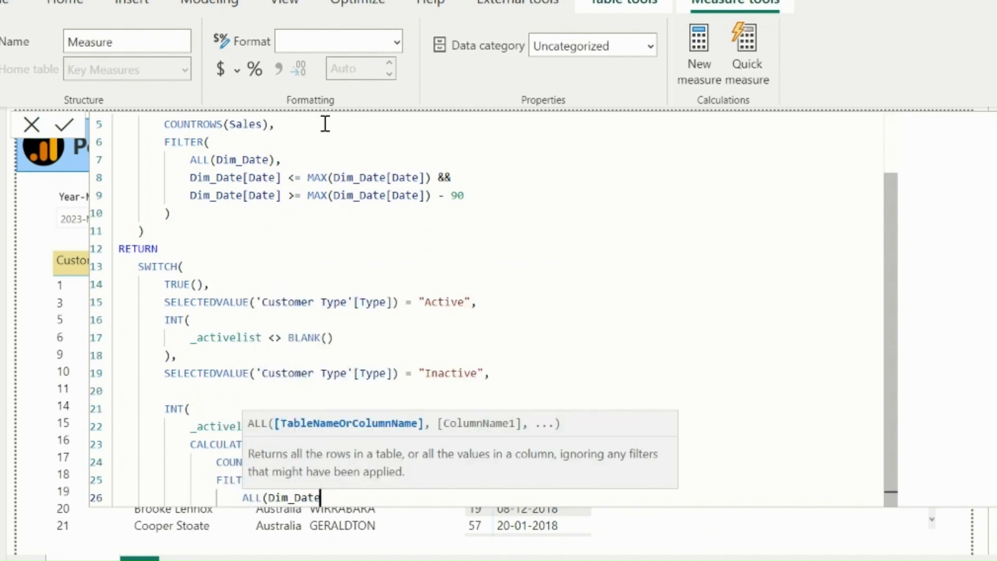
{"action": "type", "text": "),"}
- Write the filter condition Dim_Date[Date] <= MAX(Dim_Date[Date])
{"action": "key", "text": "Return"}
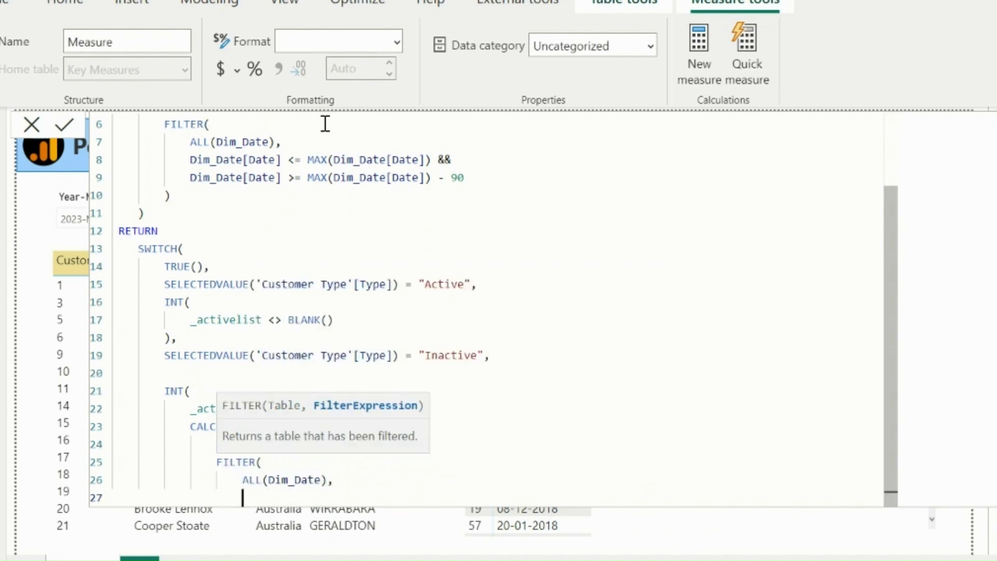
{"action": "type", "text": "date"}
{"action": "key", "text": "Down"}
{"action": "key", "text": "Down"}
{"action": "key", "text": "Down"}
{"action": "key", "text": "Down"}
{"action": "key", "text": "Down"}
{"action": "key", "text": "Down"}
{"action": "key", "text": "Down"}
{"action": "key", "text": "Down"}
{"action": "key", "text": "Down"}
{"action": "key", "text": "Down"}
{"action": "key", "text": "Tab"}
{"action": "type", "text": "<= MAX(date"}
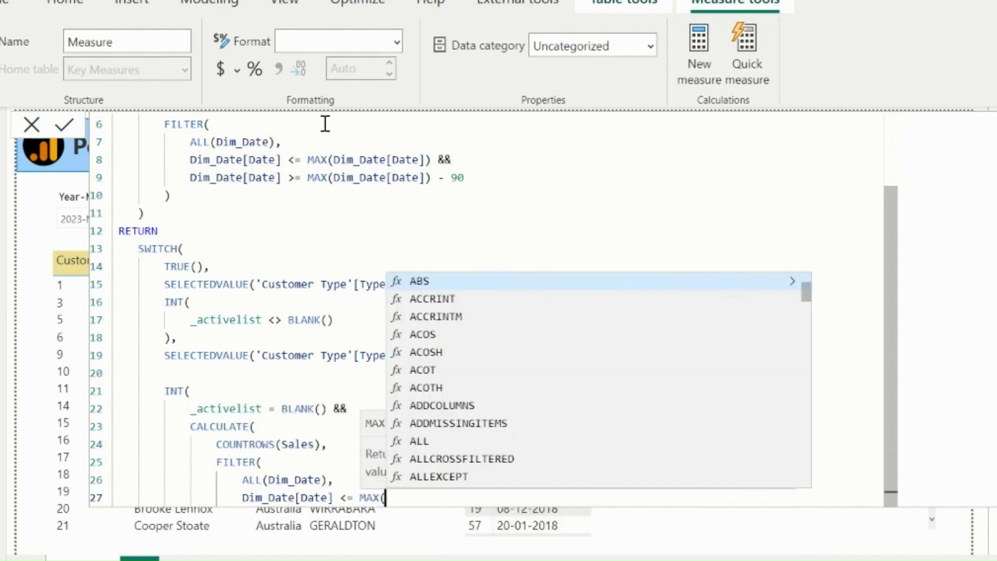
{"action": "key", "text": "Down"}
{"action": "key", "text": "Down"}
{"action": "key", "text": "Down"}
{"action": "key", "text": "Down"}
{"action": "key", "text": "Down"}
{"action": "key", "text": "Down"}
{"action": "key", "text": "Down"}
{"action": "key", "text": "Down"}
{"action": "key", "text": "Down"}
{"action": "key", "text": "Down"}
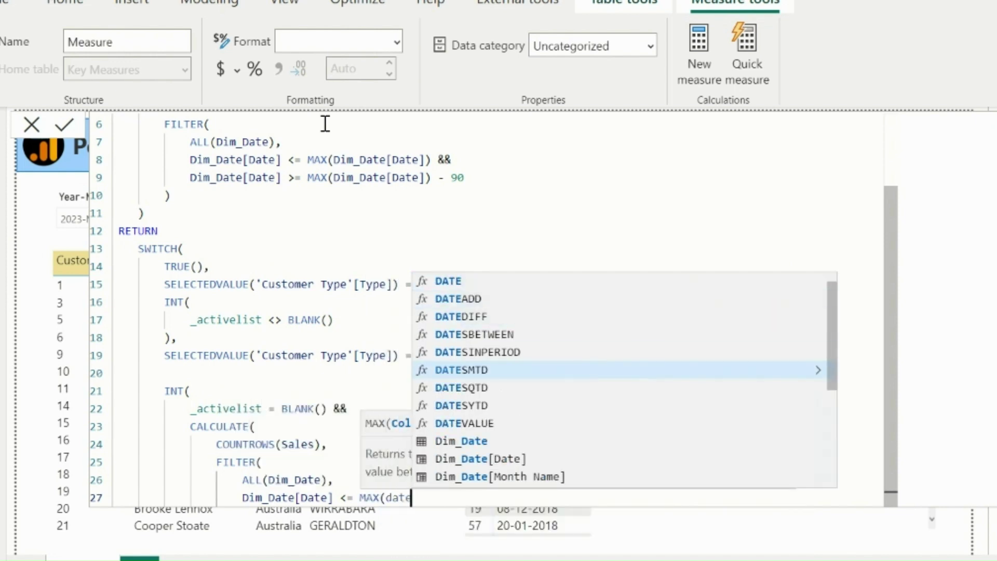
{"action": "key", "text": "Tab"}
{"action": "type", "text": ")"}
- Close FILTER and CALCULATE, compare the result <> BLANK(), and commit the measure
{"action": "key", "text": "Return"}
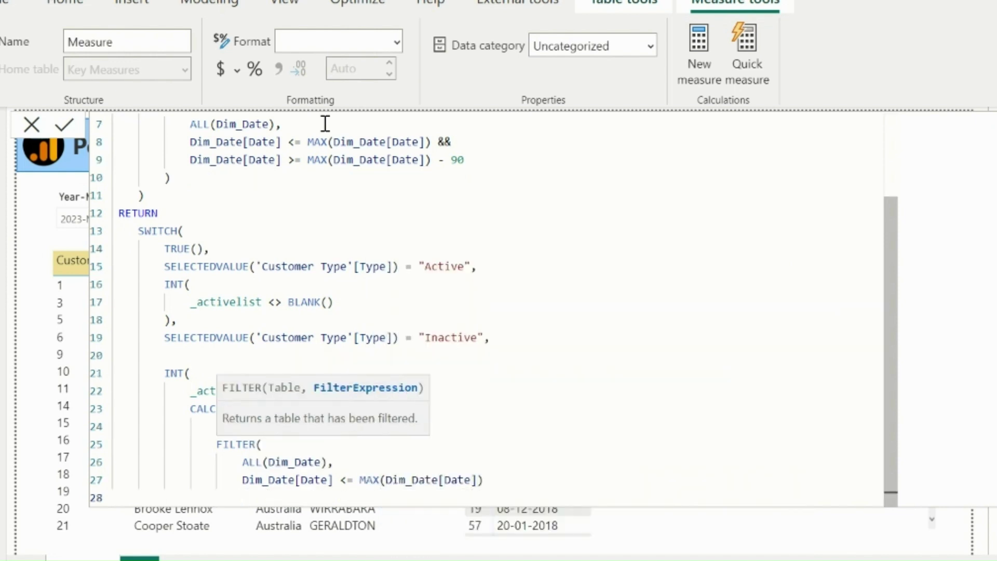
{"action": "key", "text": "BackSpace"}
{"action": "type", "text": ")"}
{"action": "key", "text": "Return"}
{"action": "key", "text": "BackSpace"}
{"action": "type", "text": ") <> BLANK()"}
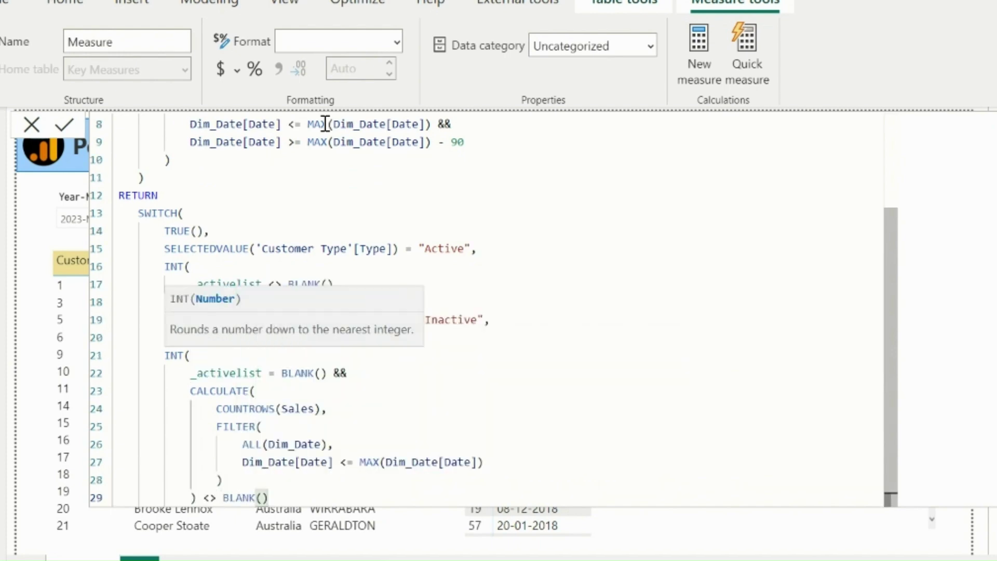
{"action": "key", "text": "Return"}
- Add Active Inactive Filter as a visual-level filter on the customer table, set to 'is 1'
{"action": "left_click", "coordinate": [674, 368]}
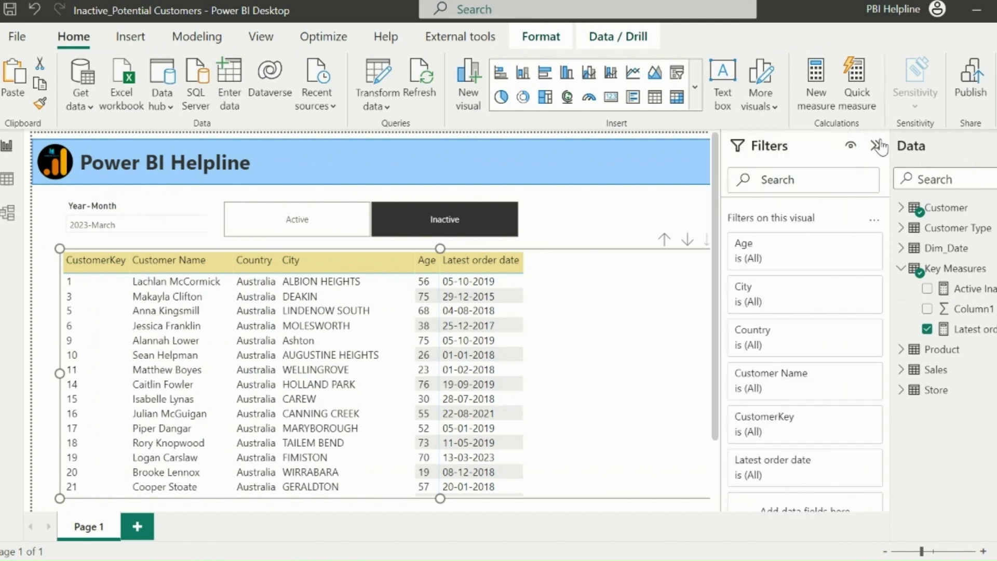
{"action": "left_click", "coordinate": [877, 146]}
{"action": "scroll", "coordinate": [805, 416], "scroll_direction": "down", "scroll_amount": 3}
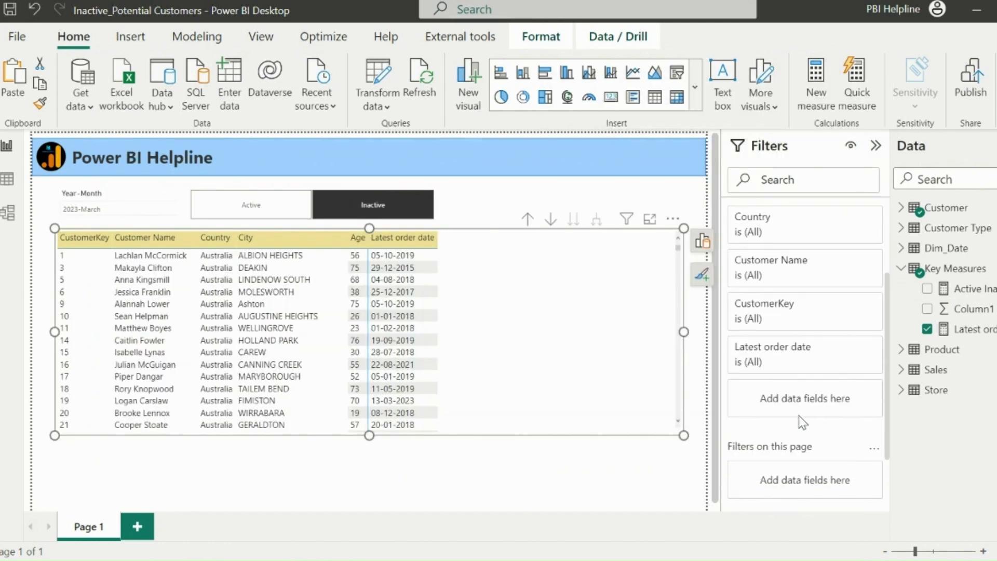
{"action": "left_click_drag", "start_coordinate": [971, 288], "coordinate": [792, 408]}
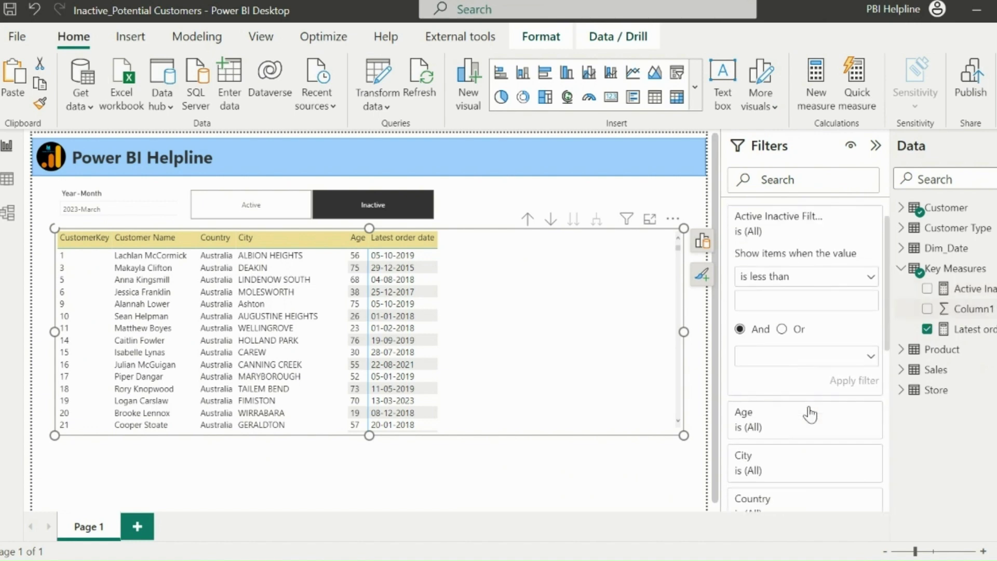
{"action": "left_click", "coordinate": [827, 312]}
{"action": "left_click", "coordinate": [751, 412]}
{"action": "left_click", "coordinate": [780, 320]}
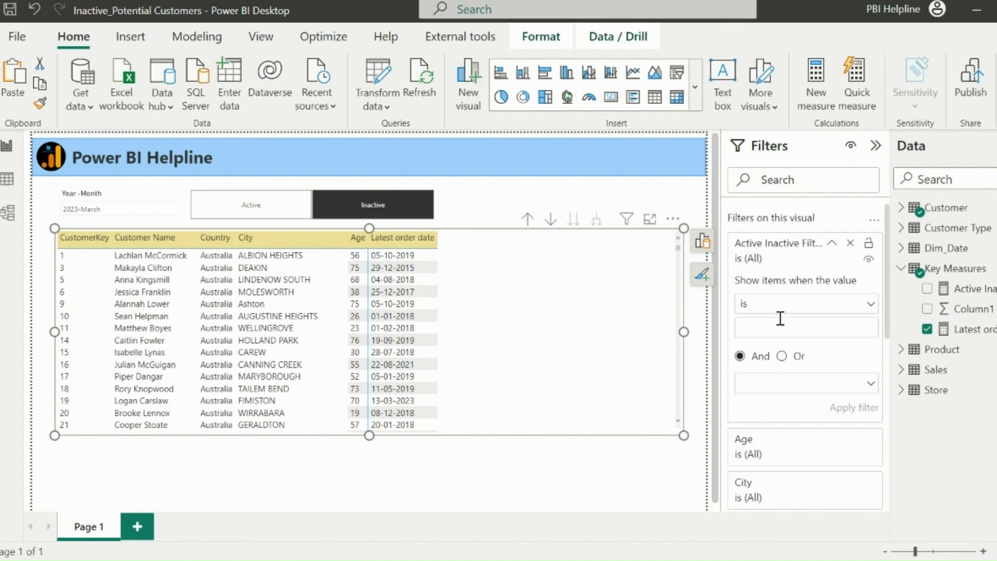
{"action": "type", "text": "1"}
{"action": "left_click", "coordinate": [852, 409]}
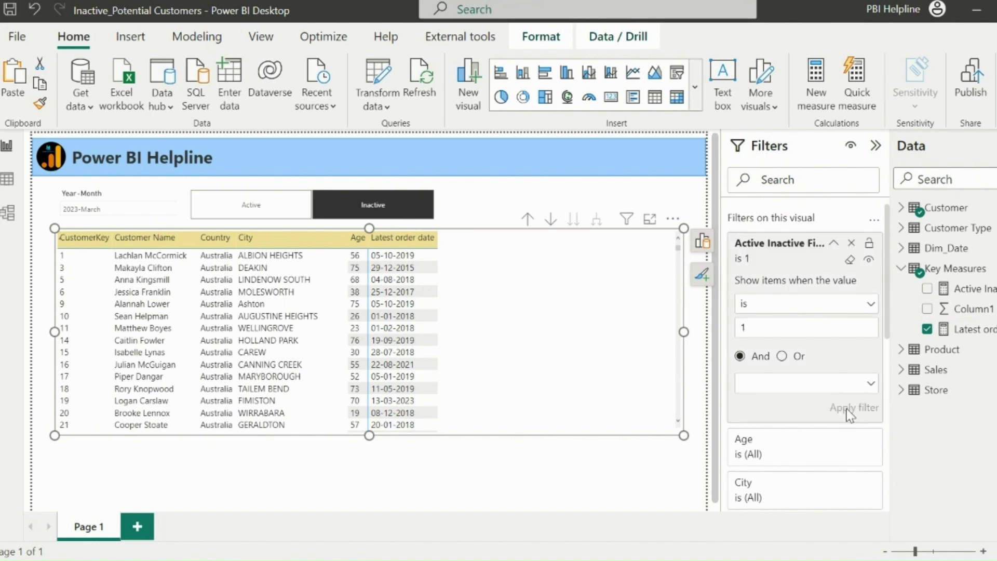
{"action": "left_click", "coordinate": [876, 150]}
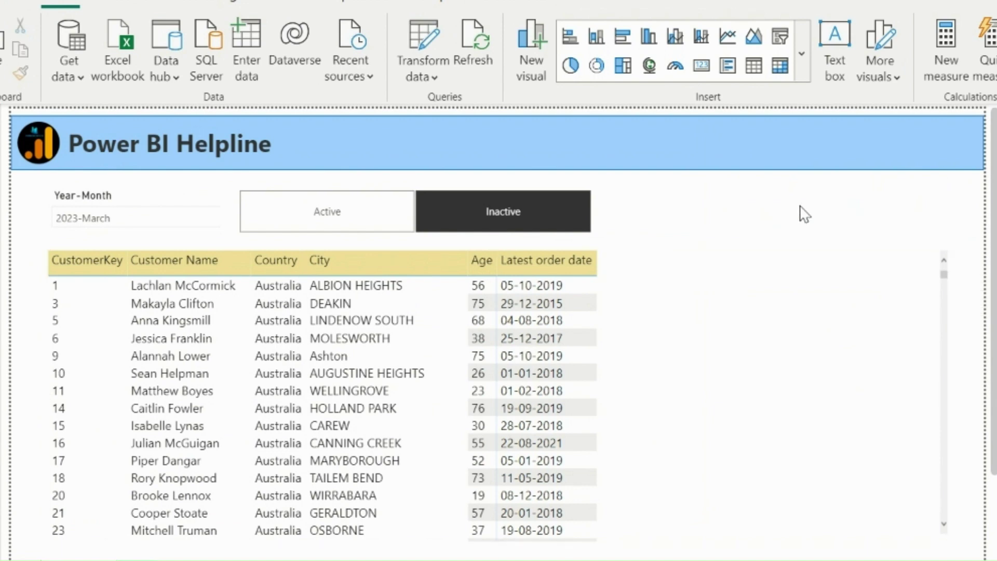
- Pick Inactive on the tile slicer and sort the table by Latest order date, newest first
{"action": "left_click", "coordinate": [352, 223]}
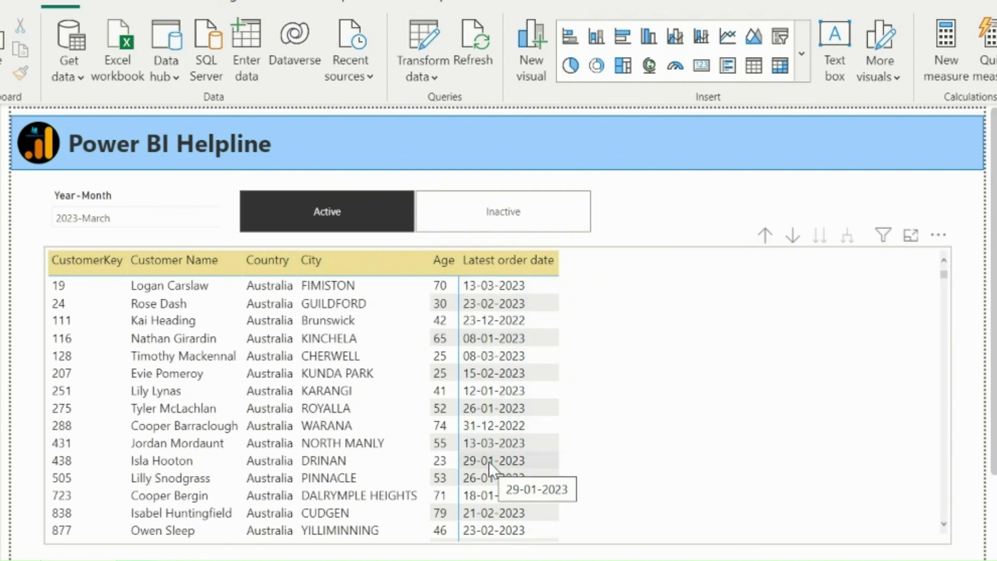
{"action": "scroll", "coordinate": [488, 461], "scroll_direction": "down", "scroll_amount": 15}
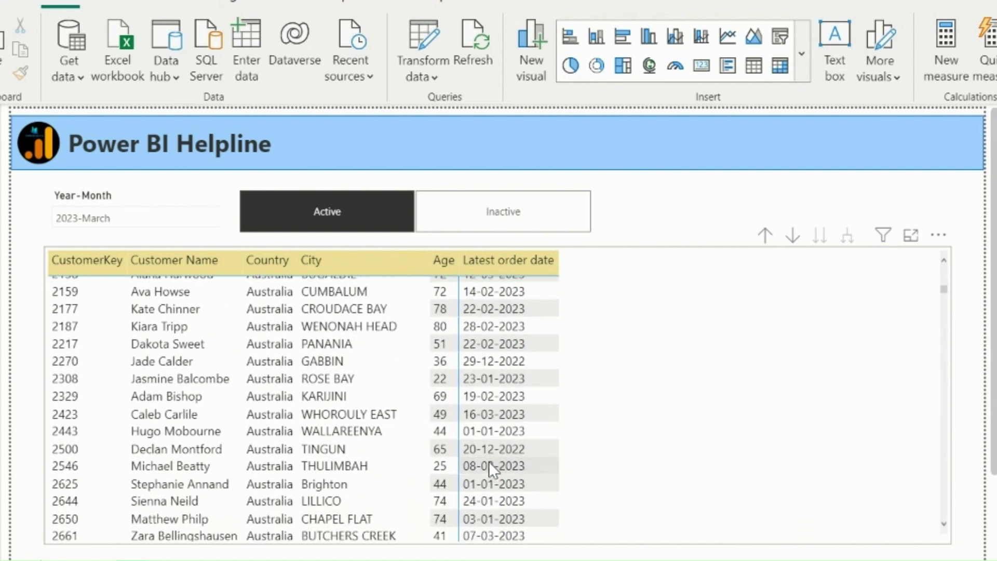
{"action": "scroll", "coordinate": [489, 462], "scroll_direction": "up", "scroll_amount": 15}
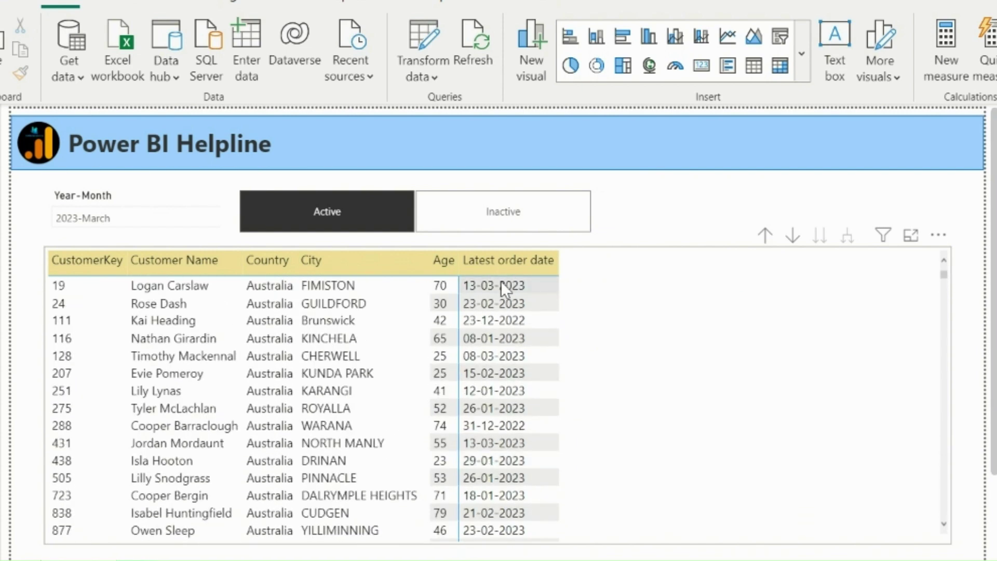
{"action": "left_click", "coordinate": [510, 219]}
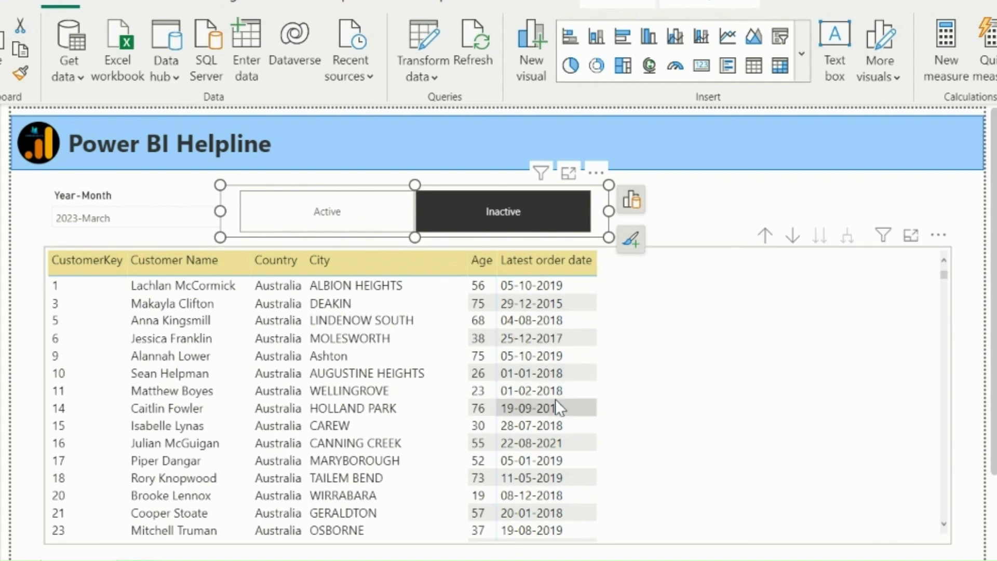
{"action": "left_click", "coordinate": [529, 266]}
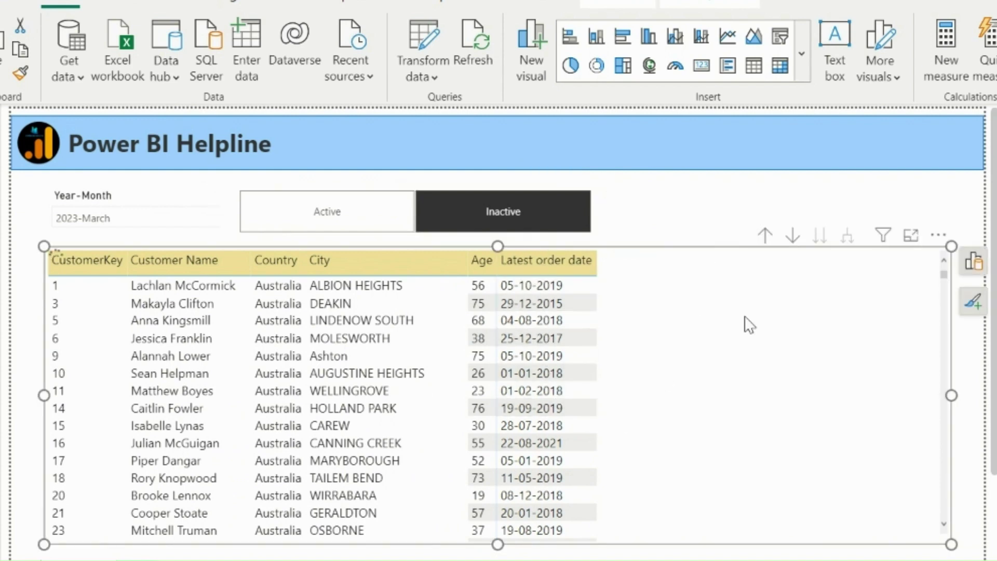
{"action": "left_click", "coordinate": [528, 257]}
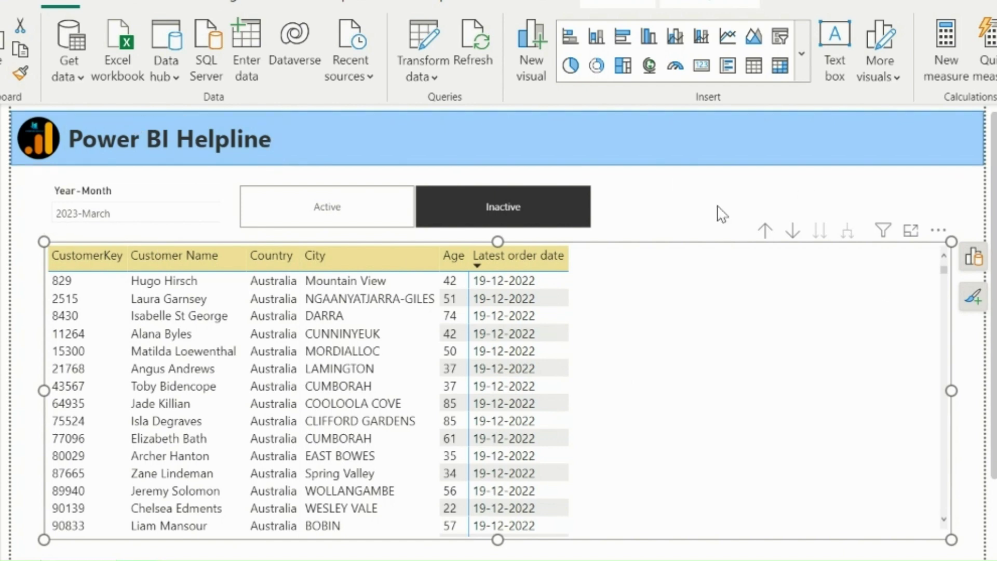
{"action": "left_click", "coordinate": [284, 207]}
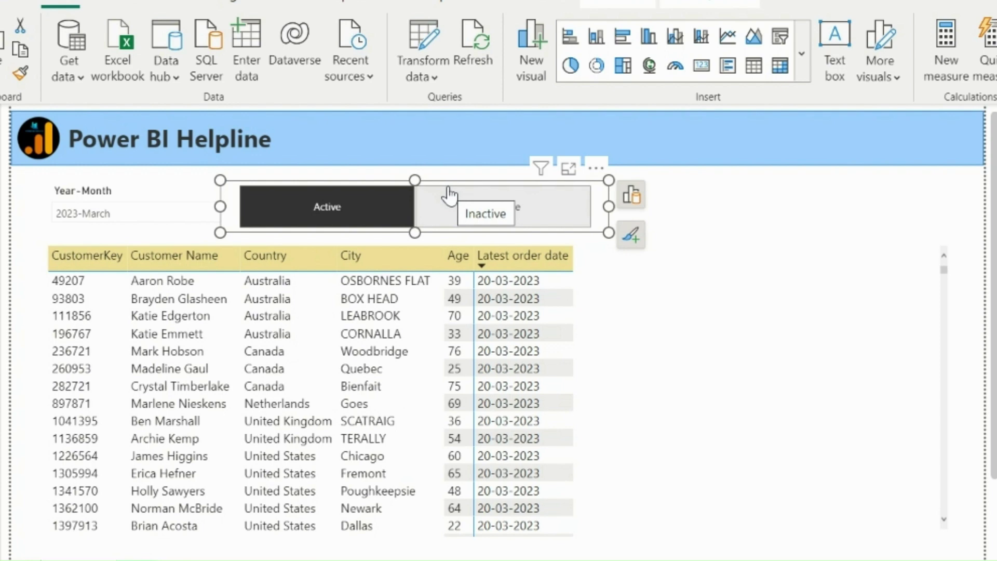
{"action": "left_click", "coordinate": [500, 263]}
{"action": "left_click", "coordinate": [494, 213]}
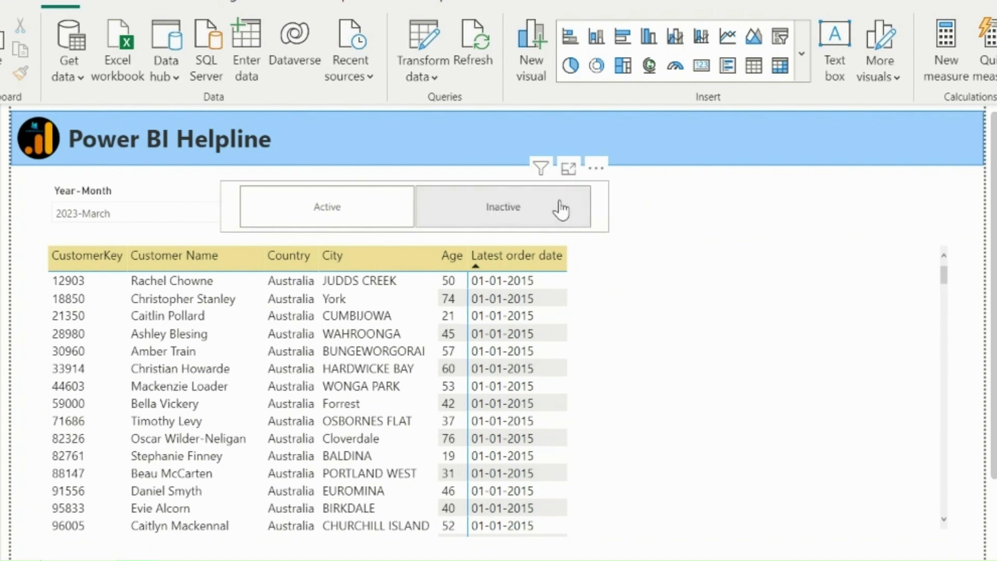
{"action": "left_click", "coordinate": [574, 216]}
{"action": "left_click", "coordinate": [501, 263]}
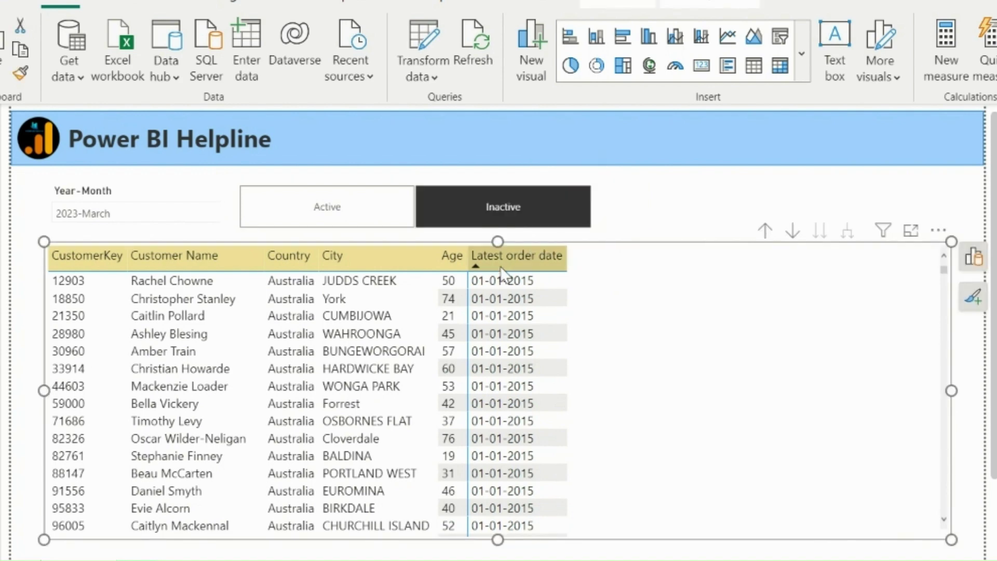
{"action": "left_click", "coordinate": [500, 266]}
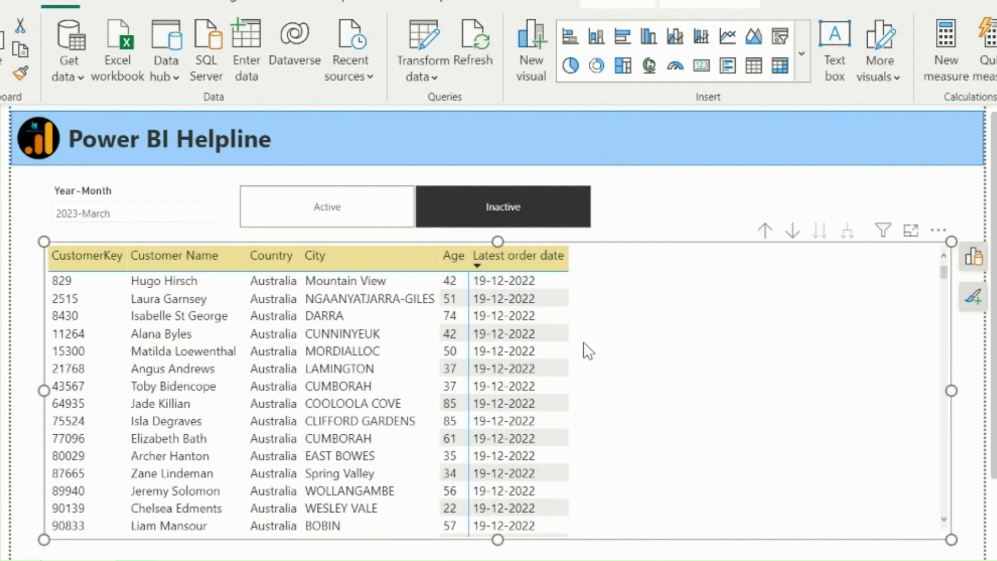